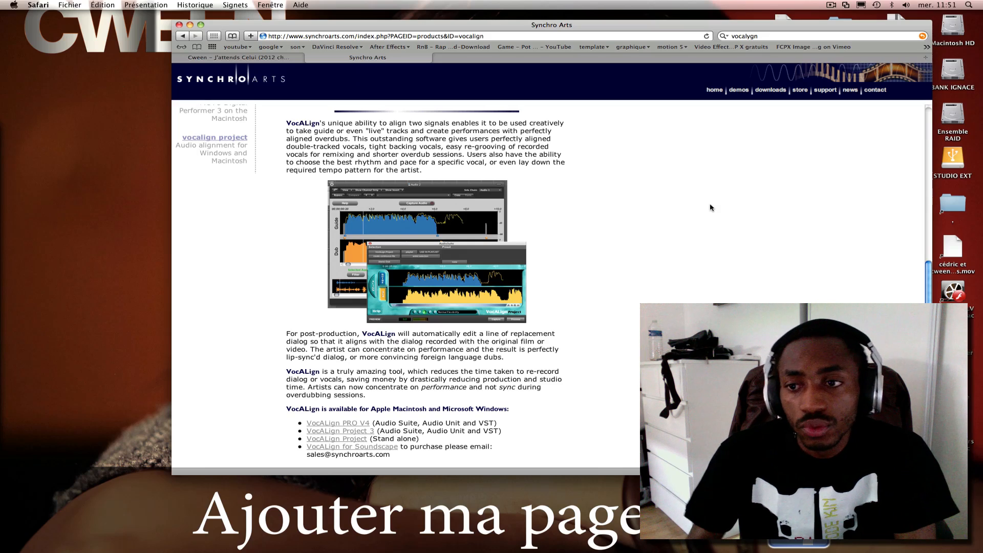
Look through the VocALign product page on the Synchro Arts website.
scroll(710, 207, "up", 3)
scroll(710, 206, "up", 8)
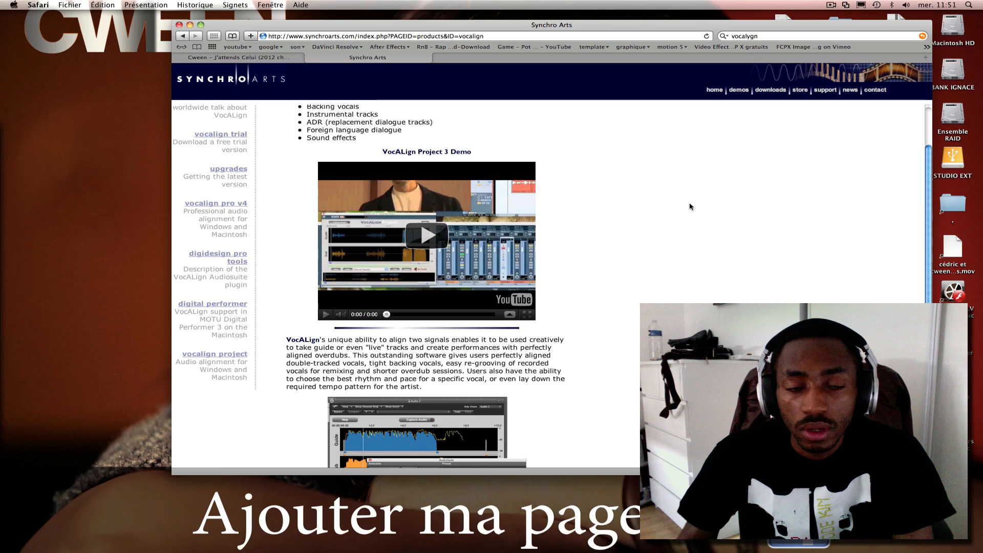
scroll(689, 206, "down", 5)
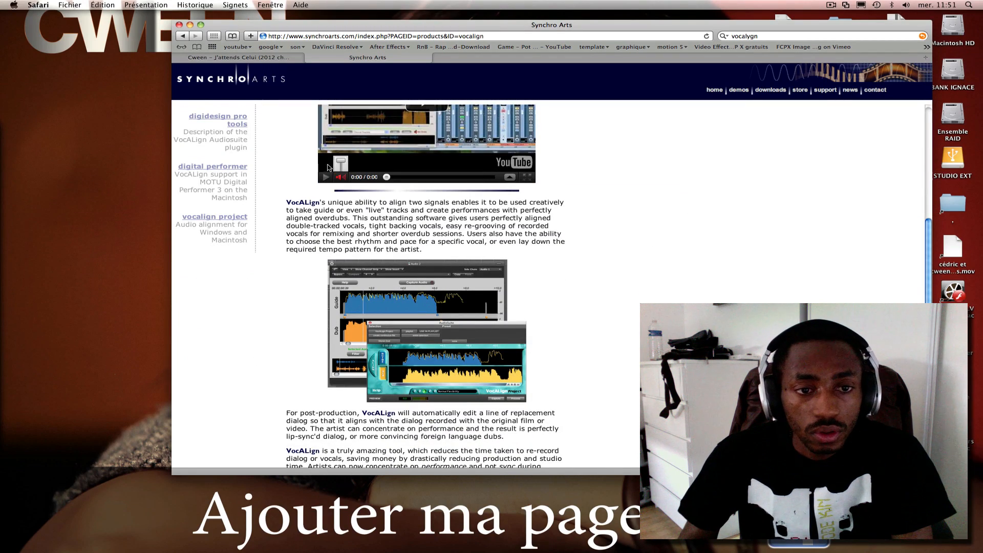
Play a passage of the Cween music video on the already open YouTube page and pause it.
left_click(285, 58)
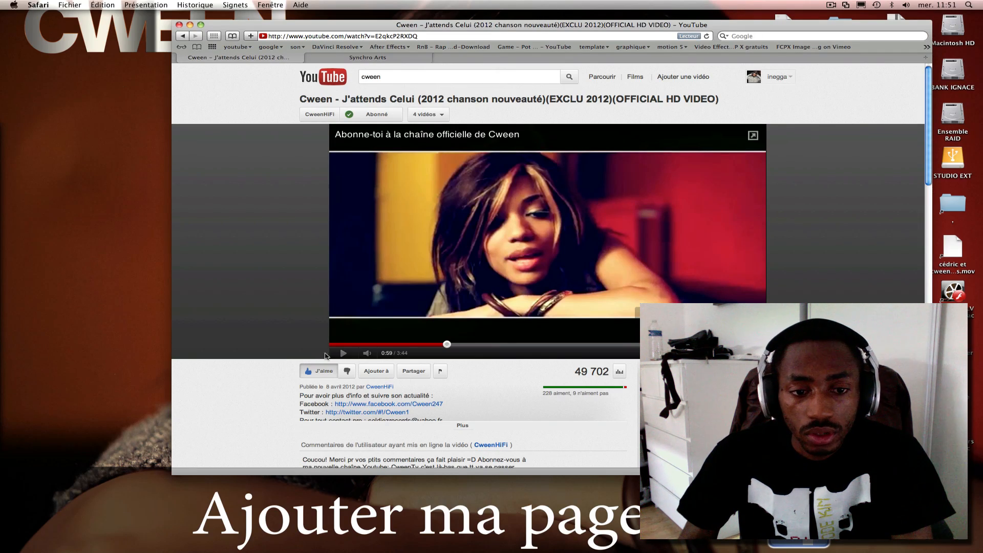
left_click(344, 354)
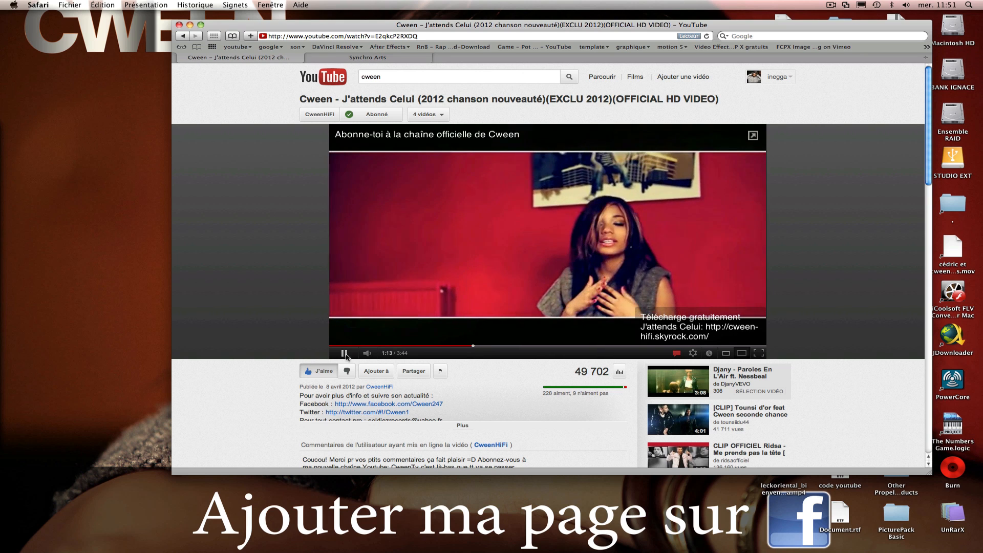
left_click(344, 353)
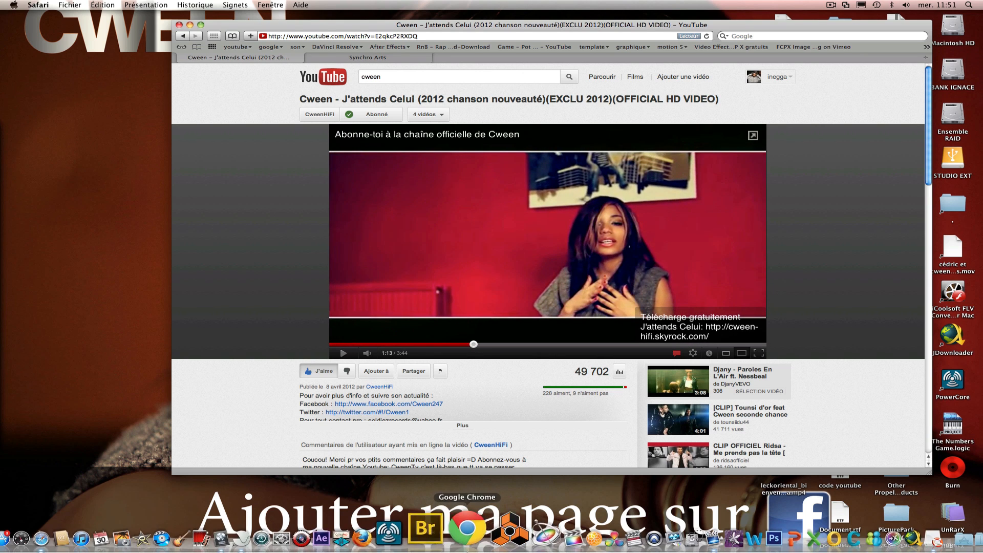
Switch to Logic Pro and bring up the Arrangement window of the celui project.
left_click(270, 533)
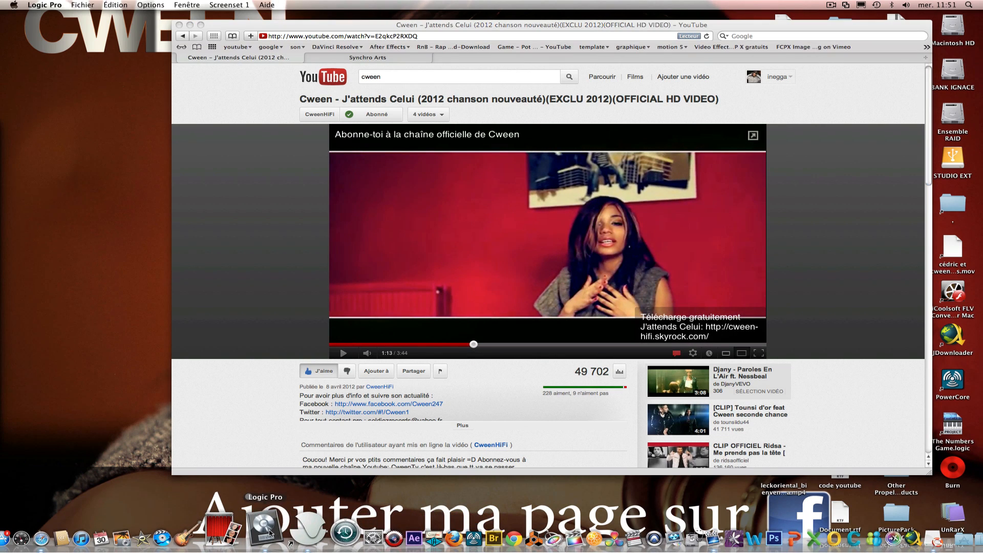
right_click(270, 532)
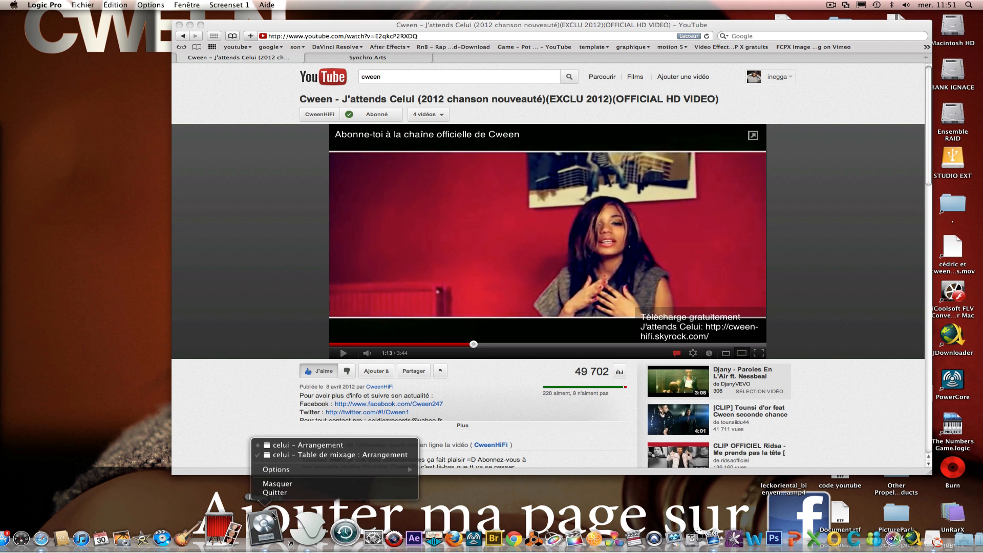
left_click(302, 446)
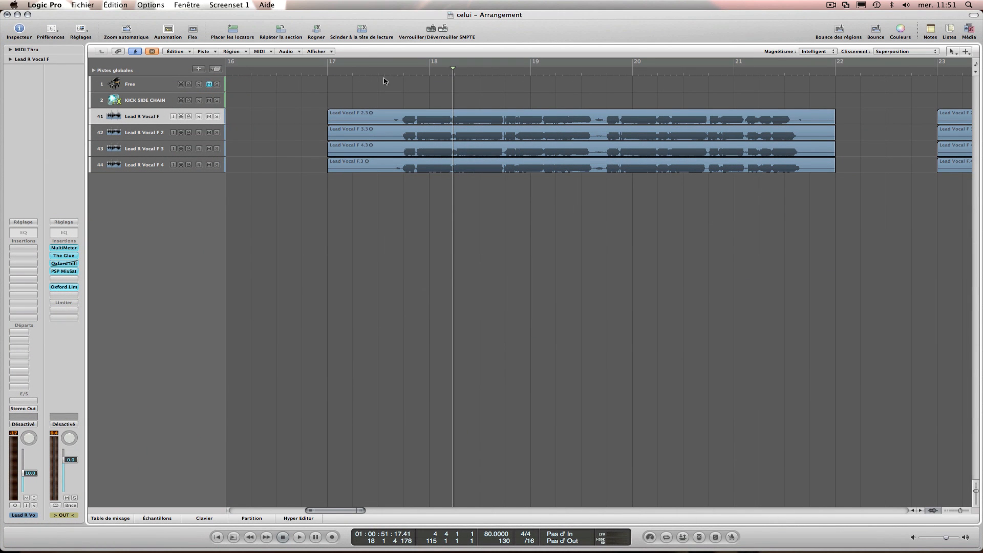
Raise the system volume and listen to the four lead vocal regions from bar 17 to nearly bar 22.
key("XF86AudioRaiseVolume")
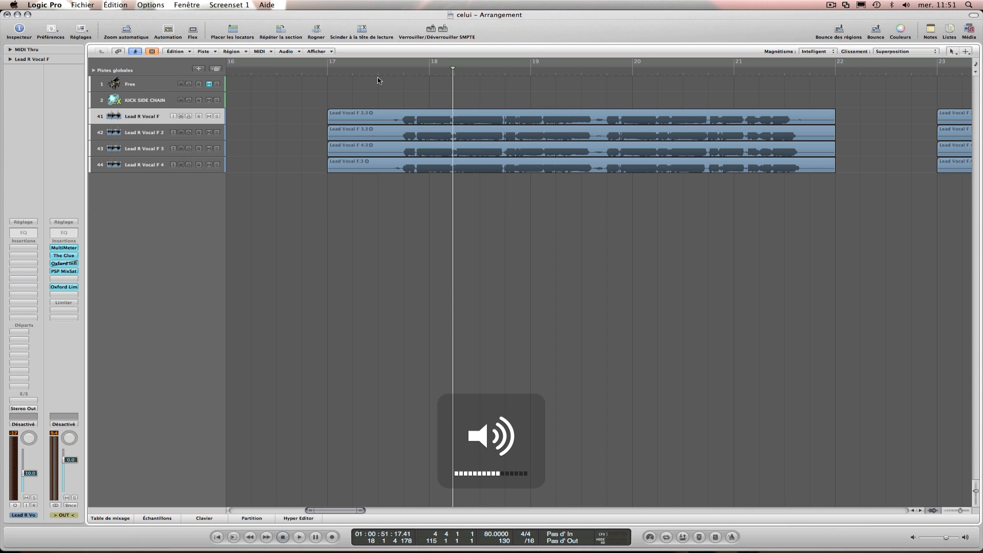
left_click(373, 76)
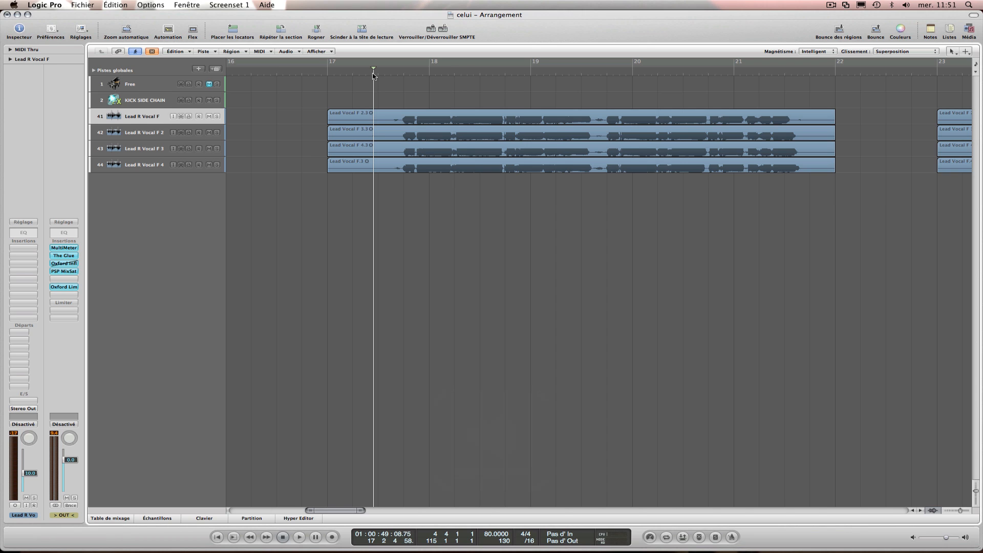
key("space")
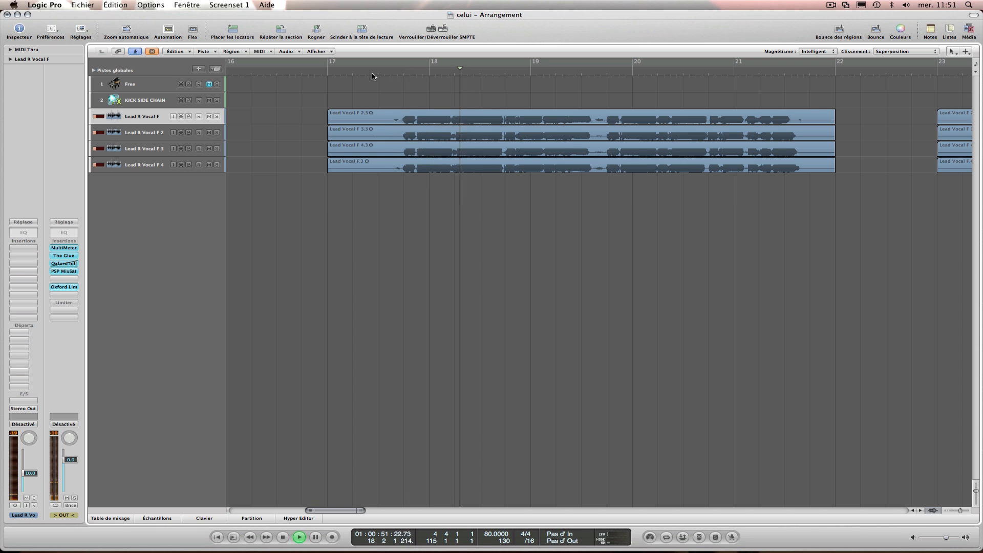
key("XF86AudioRaiseVolume")
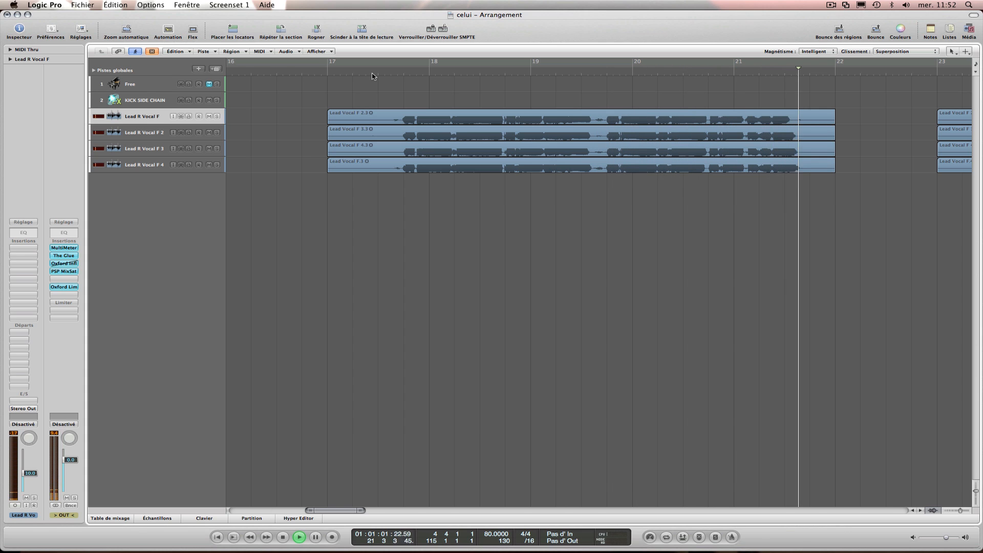
key("space")
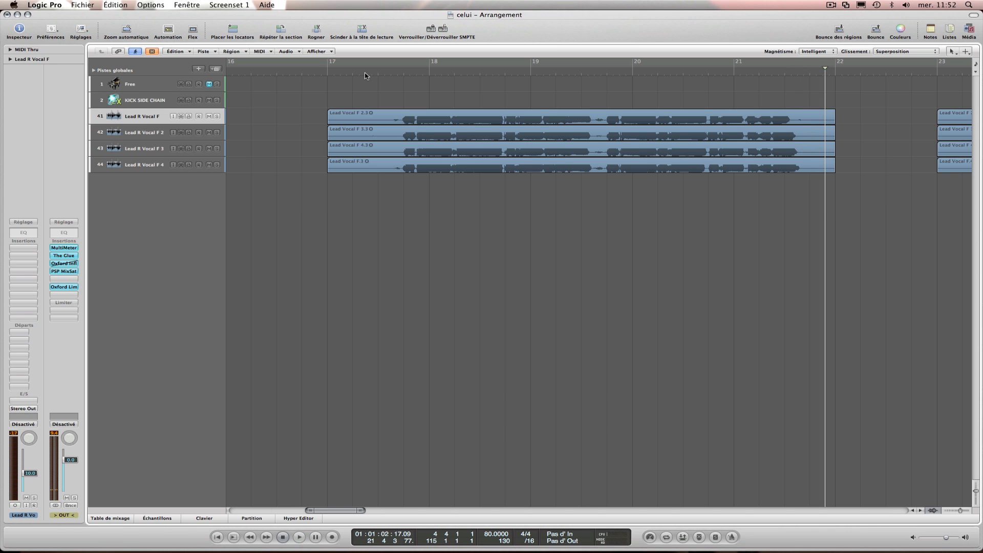
Examine the timing differences between the four lead vocal regions and return the playhead to just before bar 17.
left_click(365, 75)
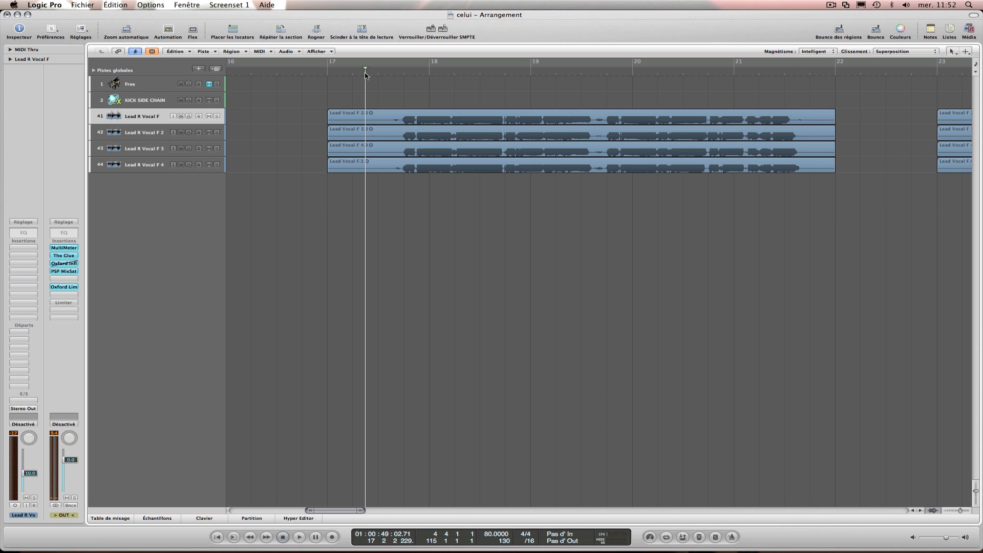
left_click_drag(365, 69, 658, 77)
key("ctrl+Right")
key("ctrl+Right")
key("ctrl+Right")
key("ctrl+Right")
key("ctrl+Right")
key("ctrl+Right")
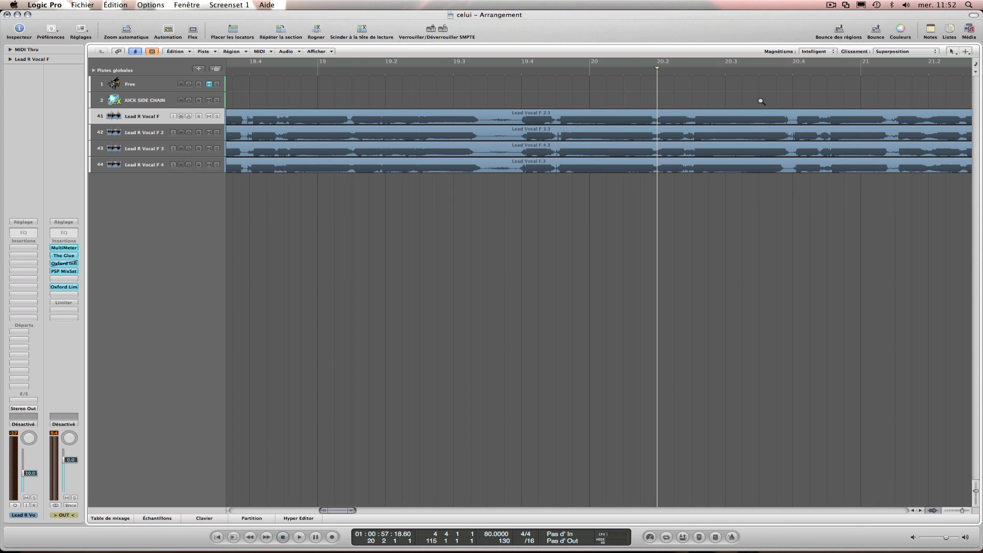
key("ctrl+Left")
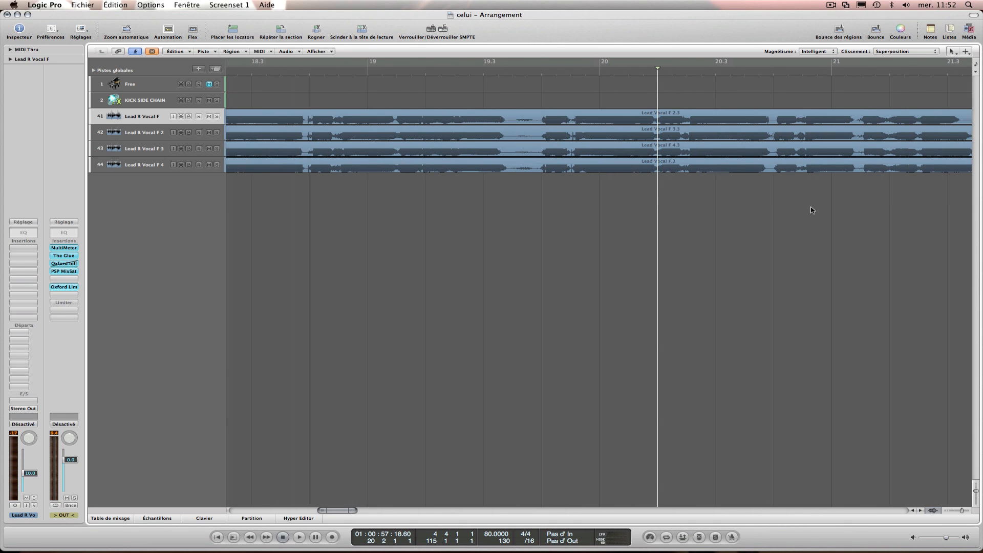
left_click(947, 511)
left_click(947, 511)
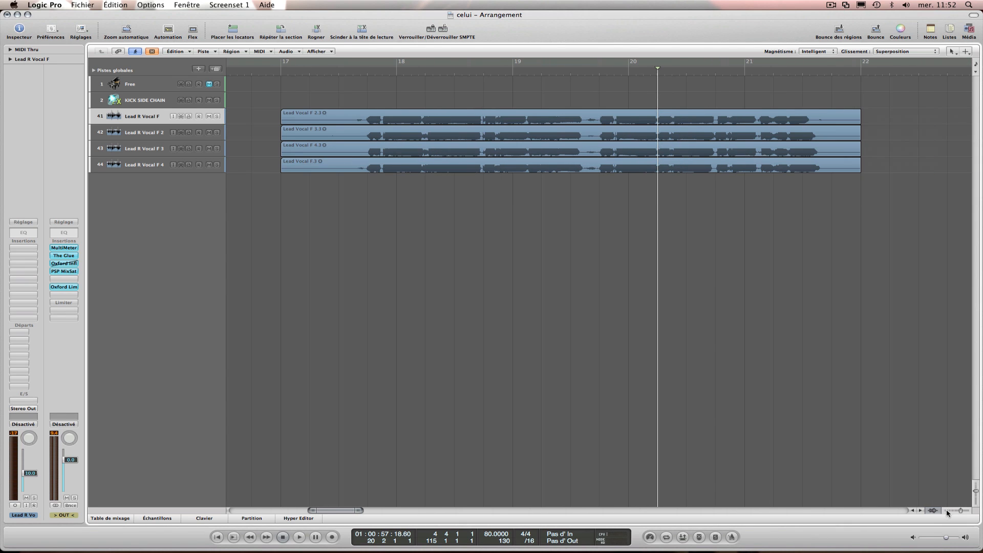
left_click(806, 74)
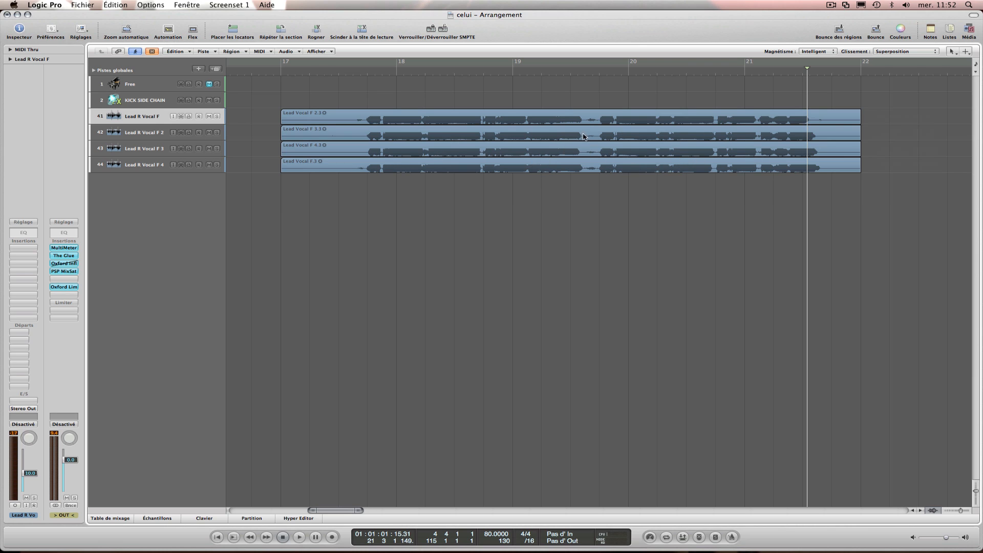
left_click(273, 73)
Select the Lead R Vocal F 4 track and show the mixer below the arrangement.
left_click(150, 163)
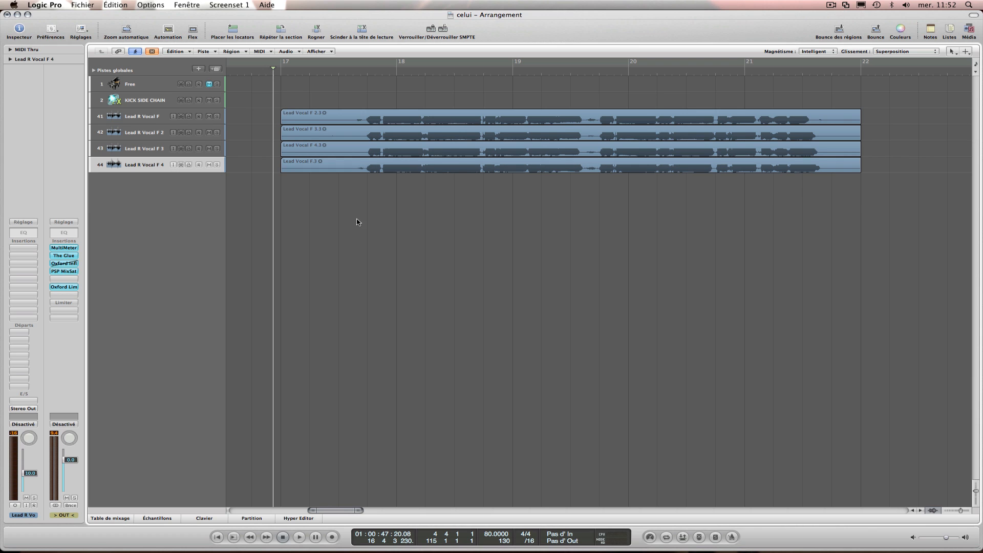
left_click(156, 519)
left_click(431, 294)
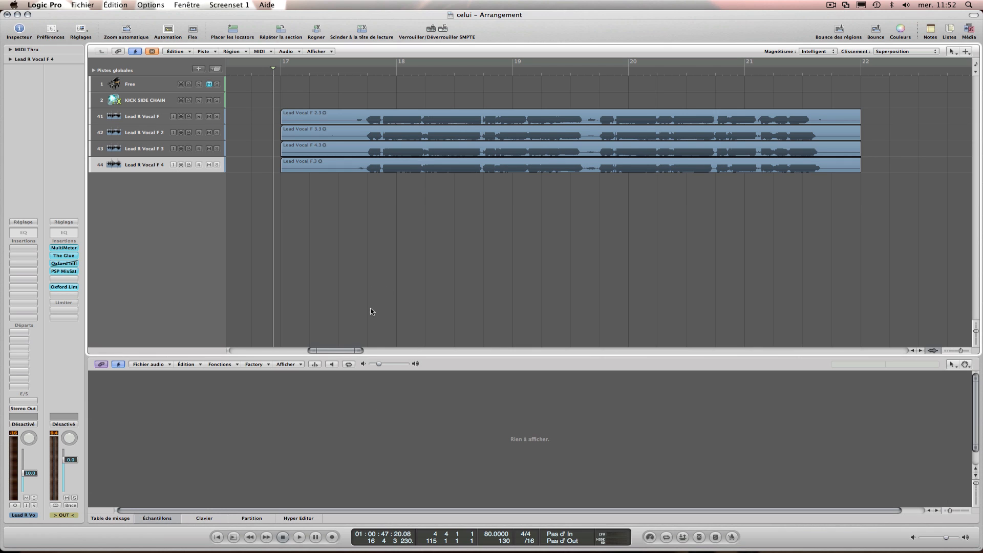
left_click(115, 519)
scroll(351, 452, "down", 1)
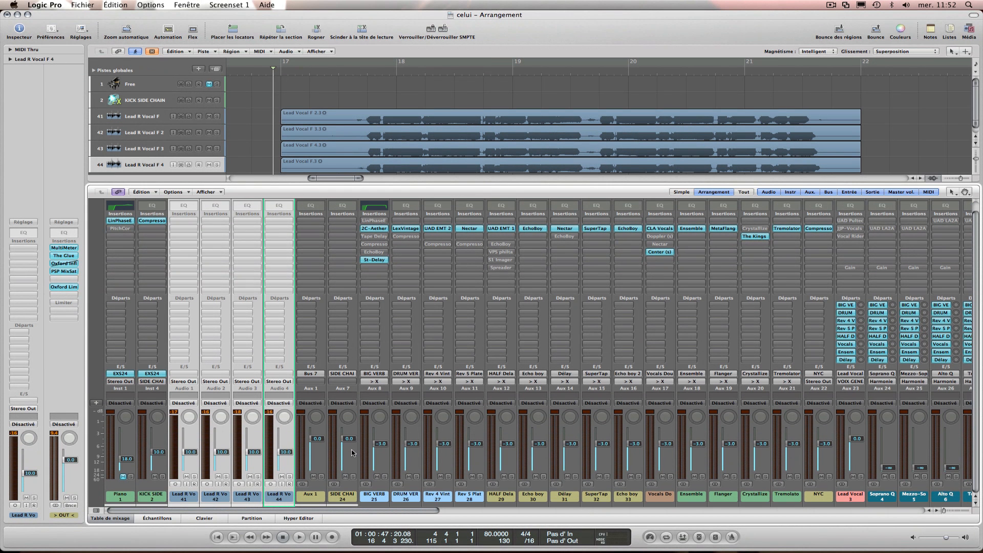
Select the channel strips of Lead R Vocal F 2, 3 and 4, and enlarge the arrangement area above the mixer.
left_click(320, 495)
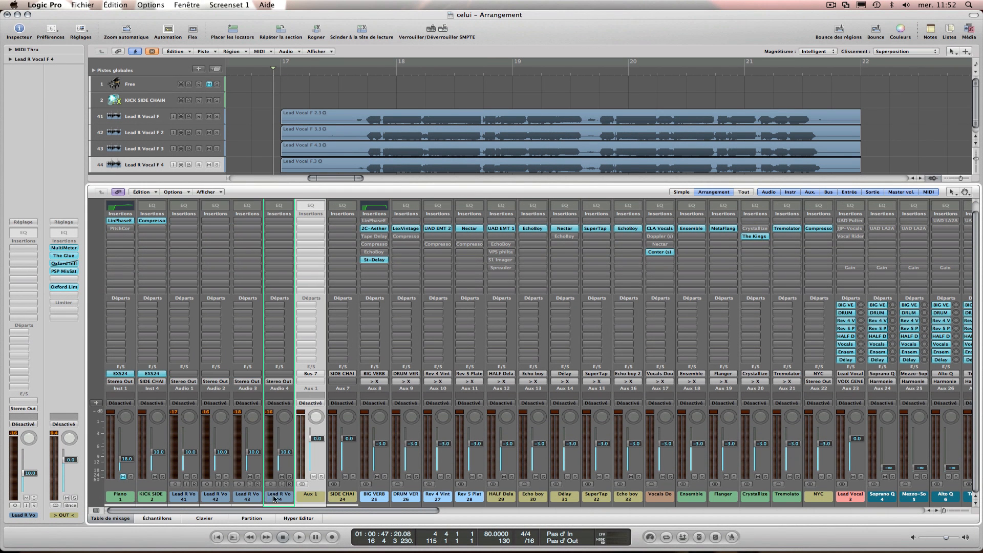
left_click_drag(267, 497, 222, 491)
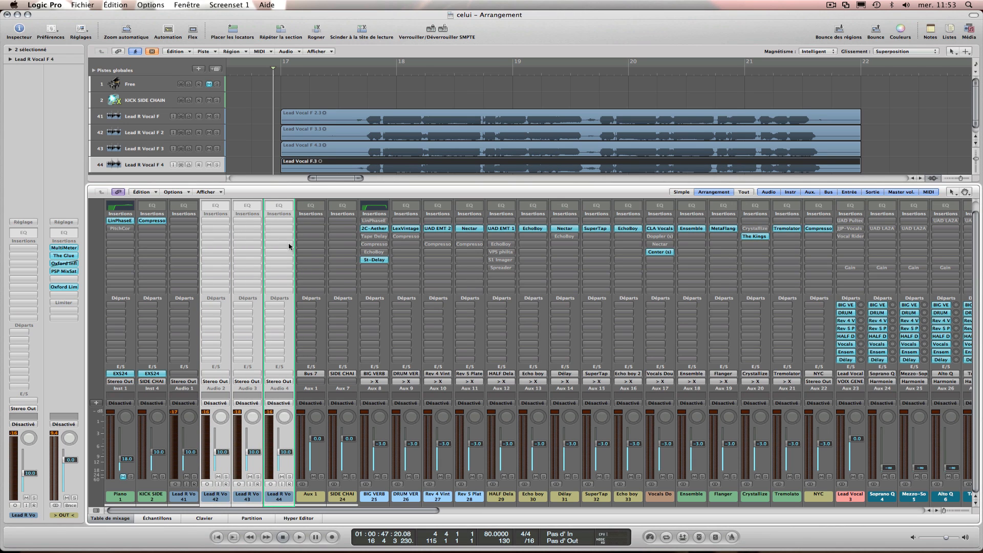
left_click_drag(269, 183, 268, 207)
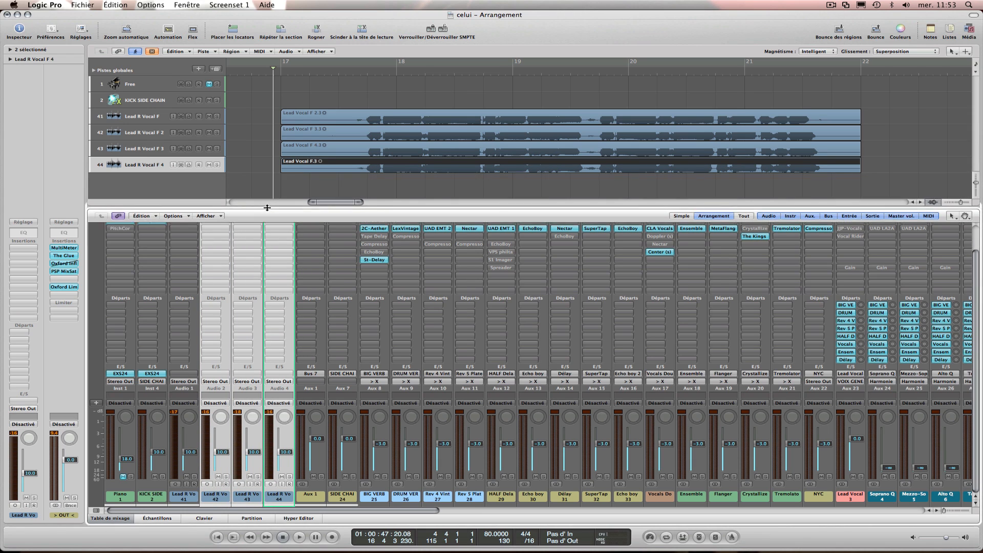
left_click(248, 173)
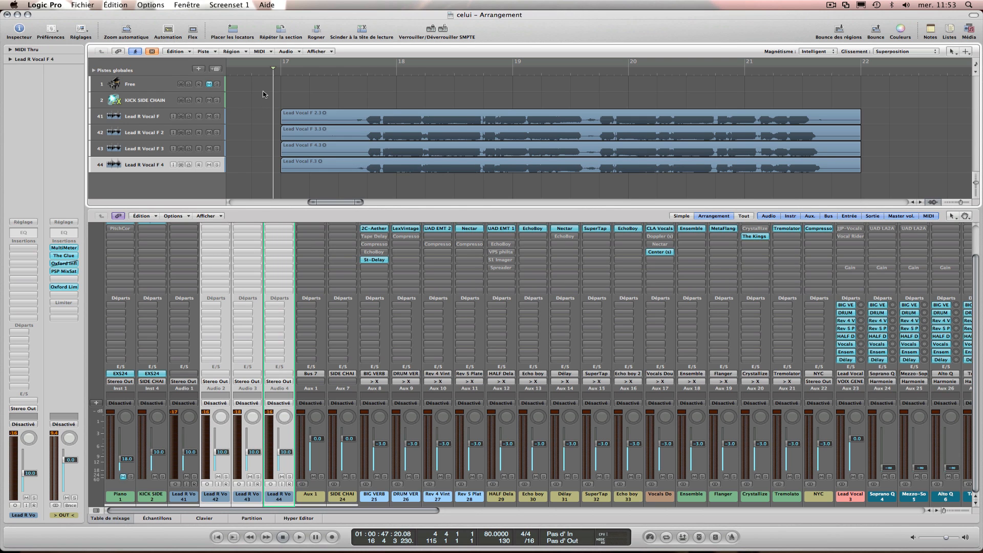
Alternate the mixer selection between the Lead R Vocal F strip and the other three lead vocal strips.
left_click(188, 499)
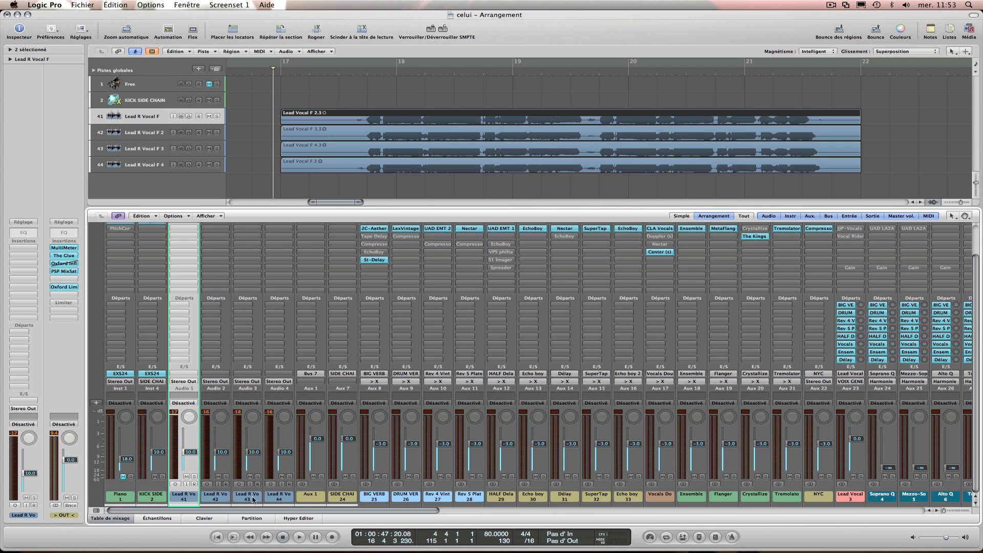
left_click_drag(280, 498, 219, 486)
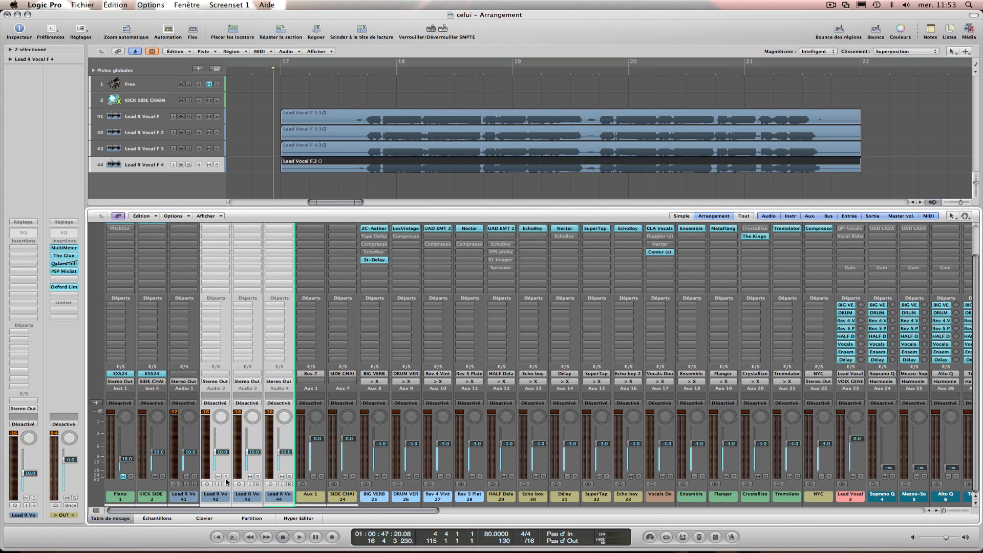
left_click(178, 498)
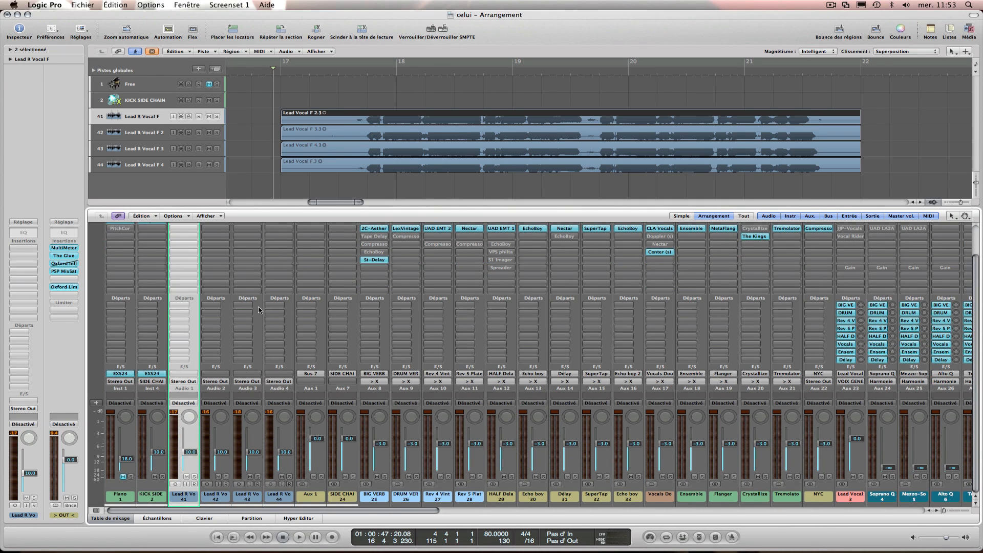
scroll(259, 310, "up", 2)
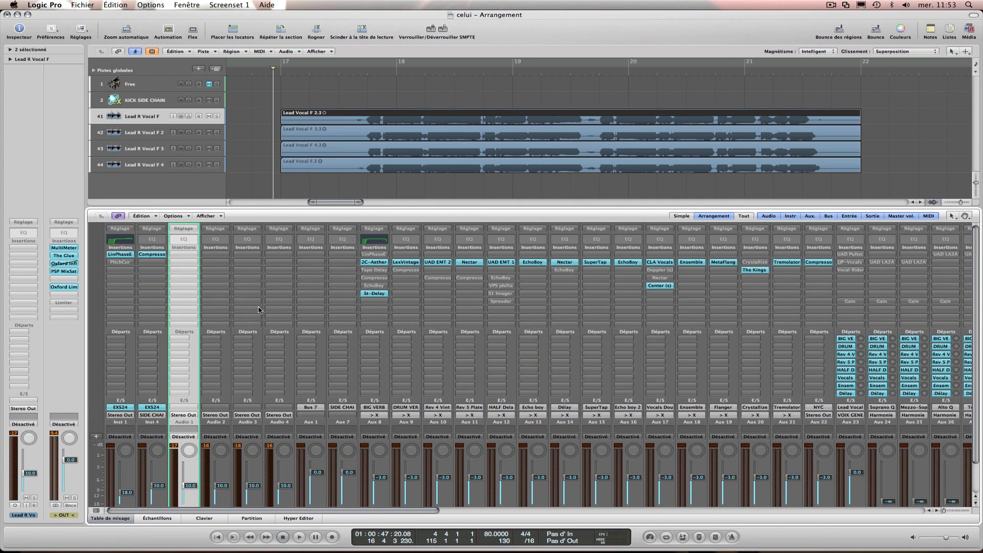
scroll(259, 310, "down", 2)
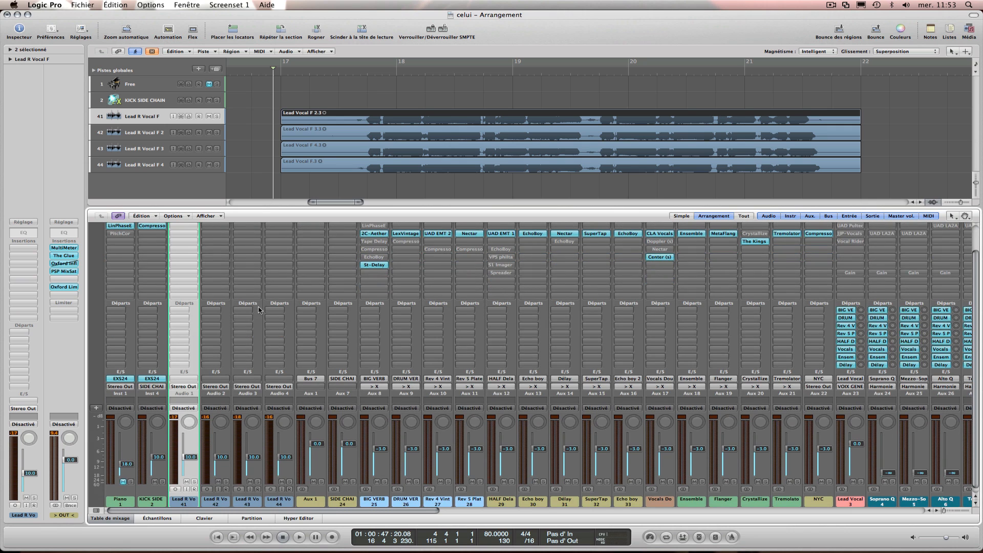
Insert the mono Synchro Arts VocALign Pro AU plug-in on the Lead R Vocal F 2, 3 and 4 channel strips.
left_click_drag(279, 503, 221, 496)
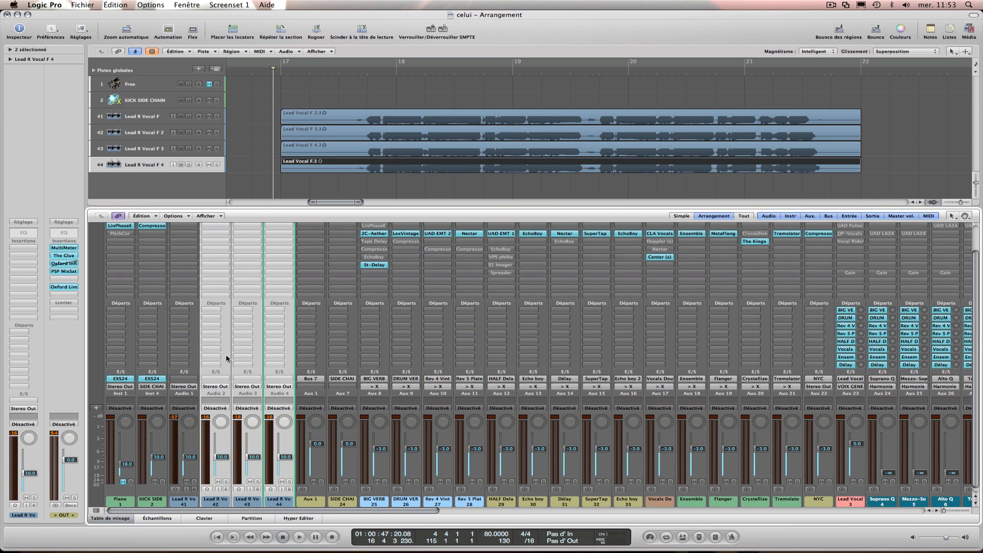
scroll(226, 358, "up", 2)
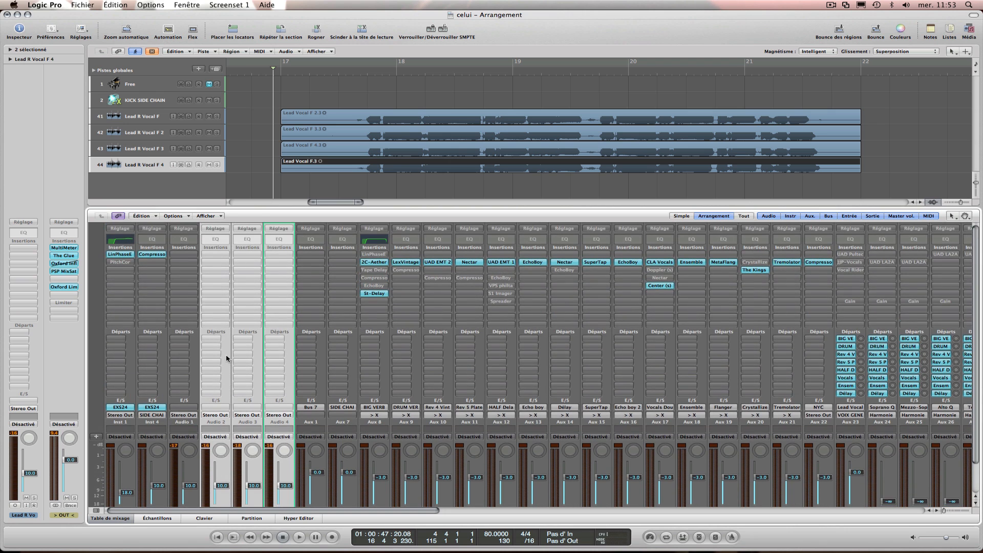
left_click(218, 254)
mouse_move(248, 357)
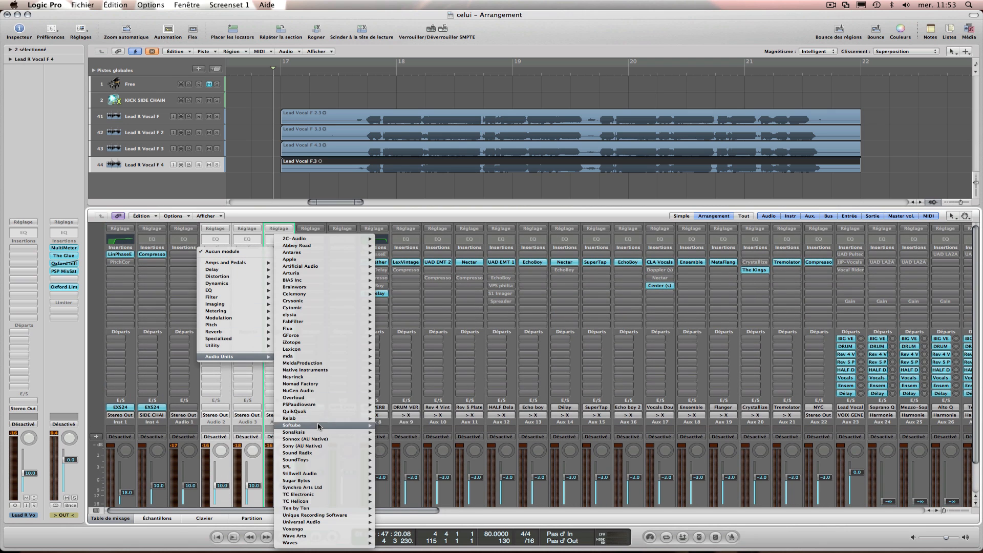
mouse_move(340, 493)
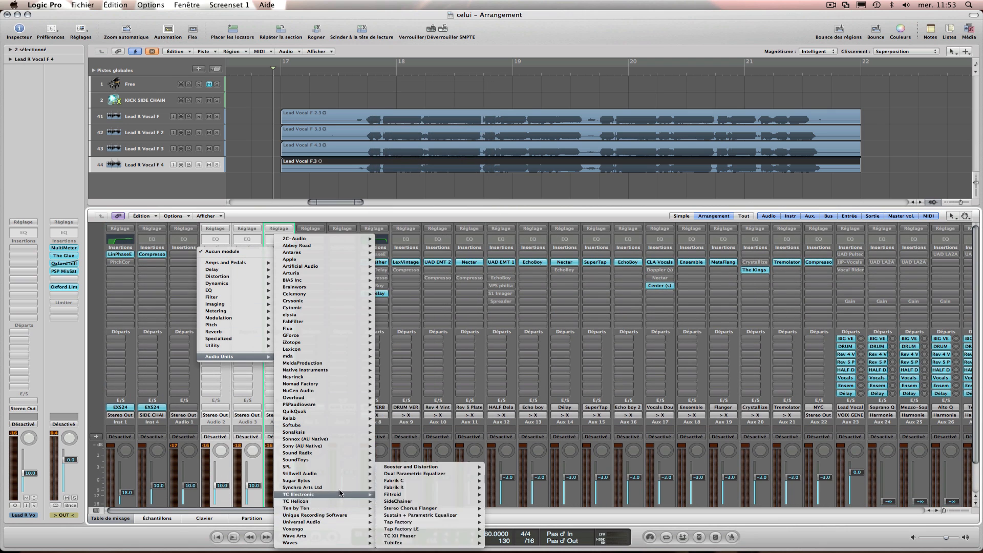
mouse_move(415, 489)
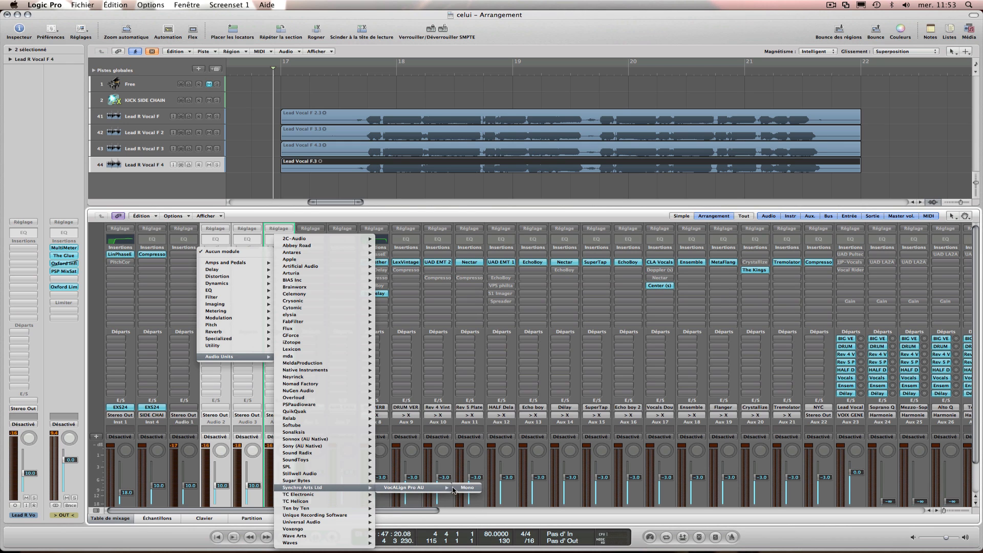
left_click(452, 489)
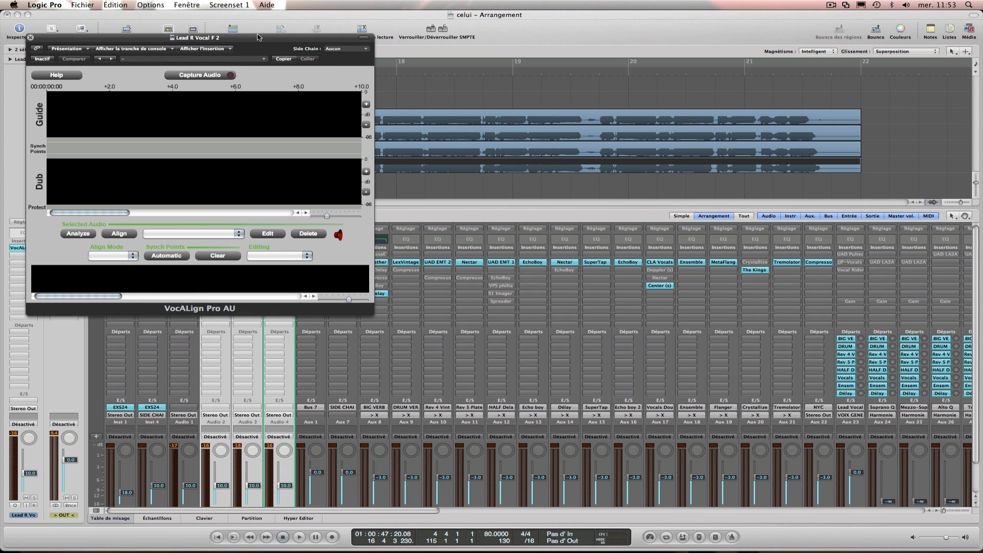
Uncover the arrangement by moving the Lead R Vocal F 2 plug-in window, and set its side chain to Audio 5 – Lead R Vocal F.
left_click_drag(258, 37, 684, 182)
left_click(764, 193)
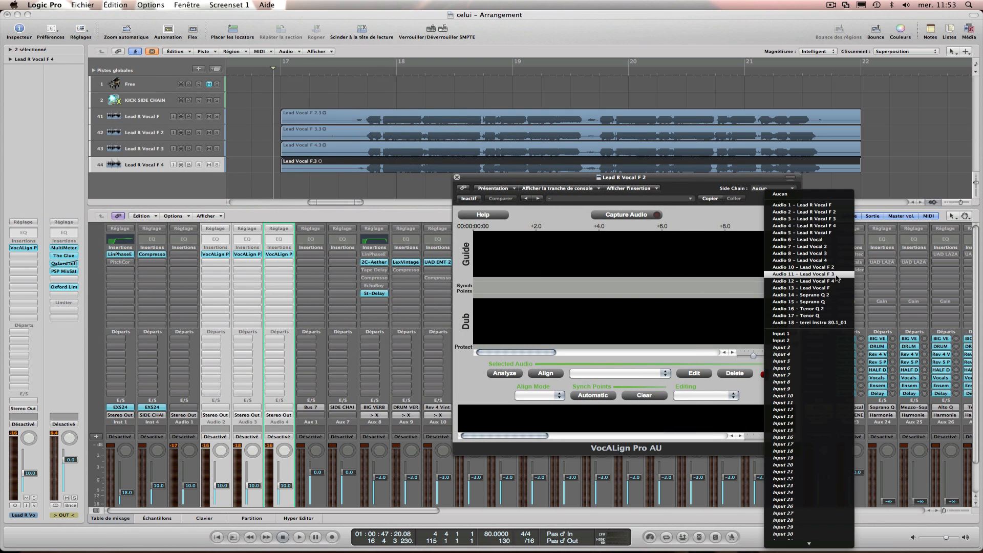
left_click(841, 233)
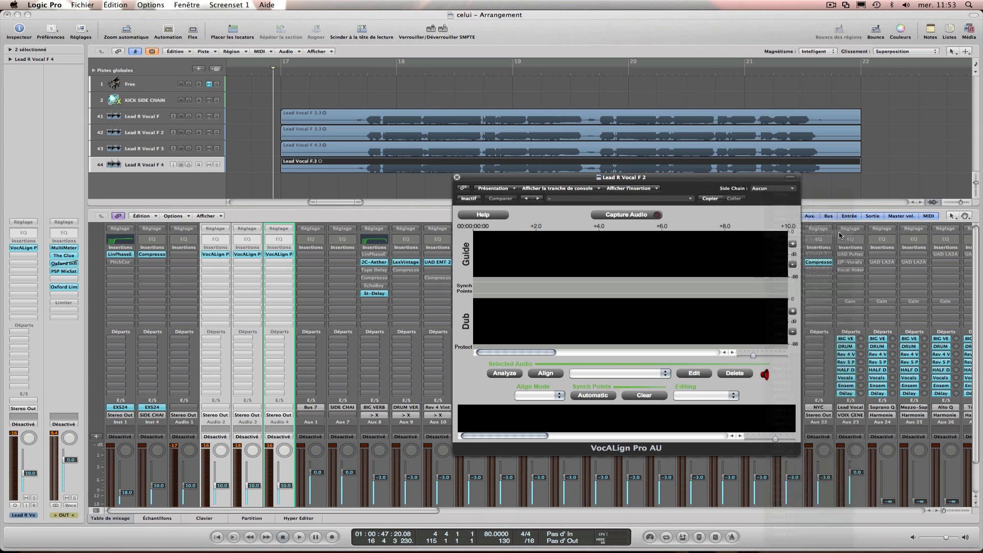
left_click(774, 189)
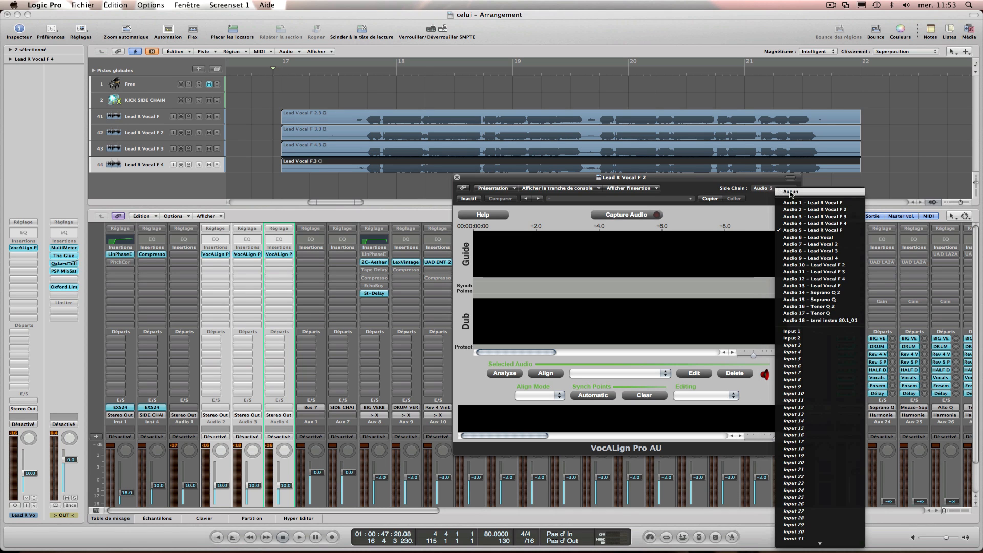
left_click(853, 231)
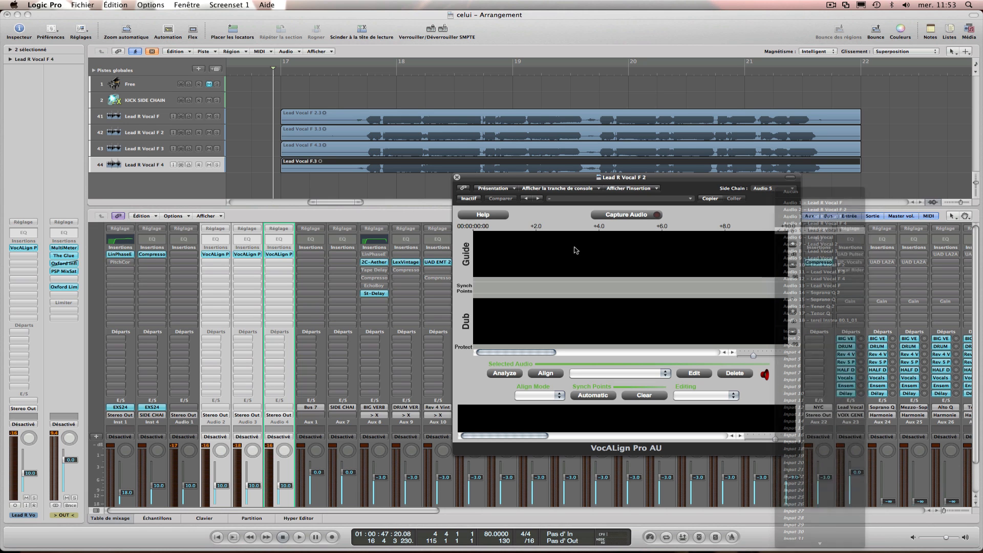
Open VocALign on Lead R Vocal F 3, set its side chain to Audio 5 – Lead R Vocal F, and place its window over the mixer.
left_click(250, 254)
left_click(349, 49)
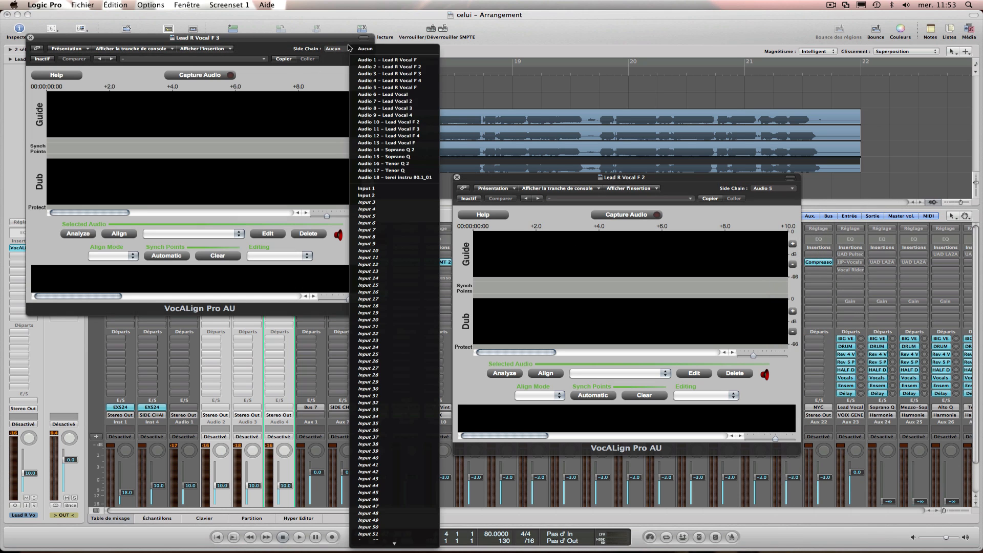
left_click(389, 96)
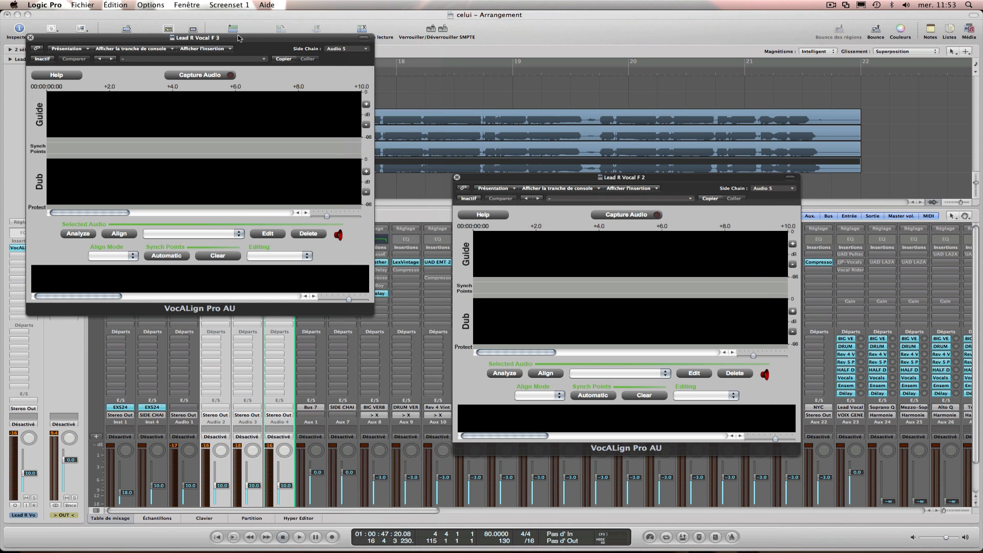
left_click_drag(238, 38, 801, 213)
Open VocALign on Lead R Vocal F 4, set its side chain to Audio 5 – Lead R Vocal F, and place its window over the mixer.
left_click(282, 262)
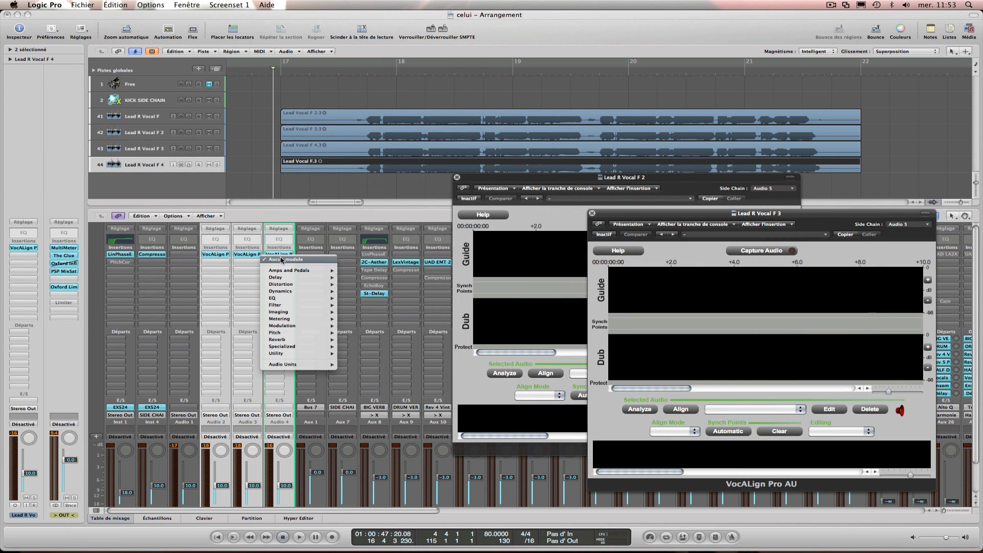
left_click(274, 217)
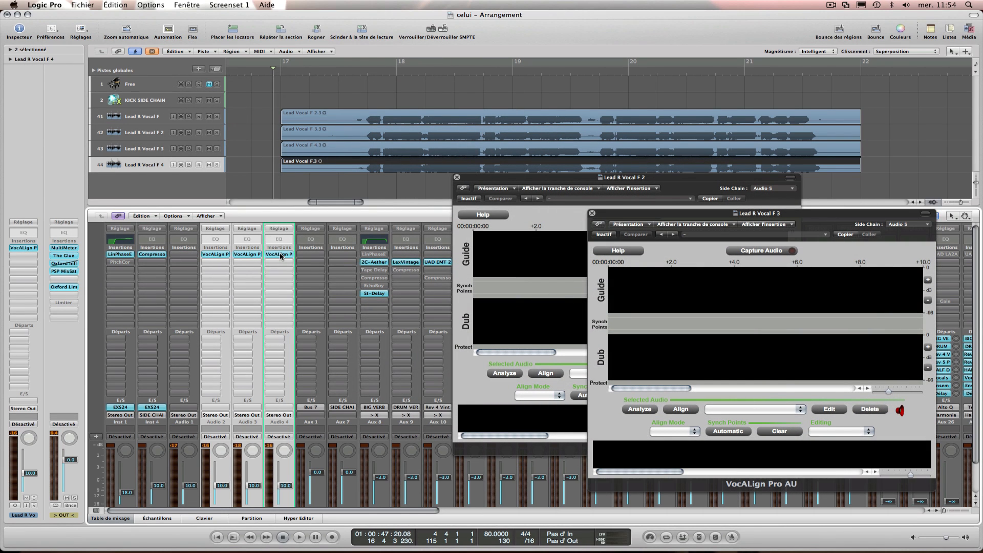
left_click(281, 254)
left_click(346, 49)
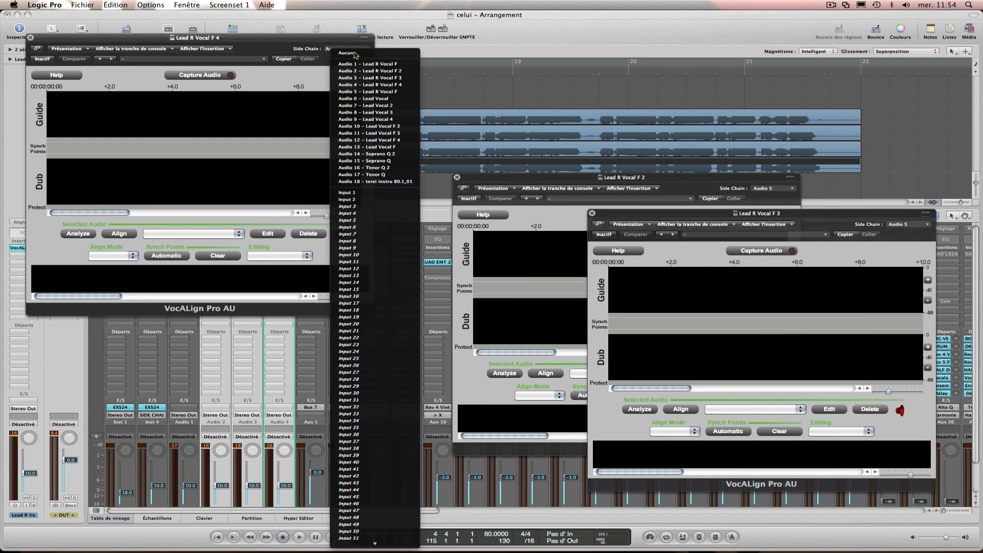
left_click(408, 92)
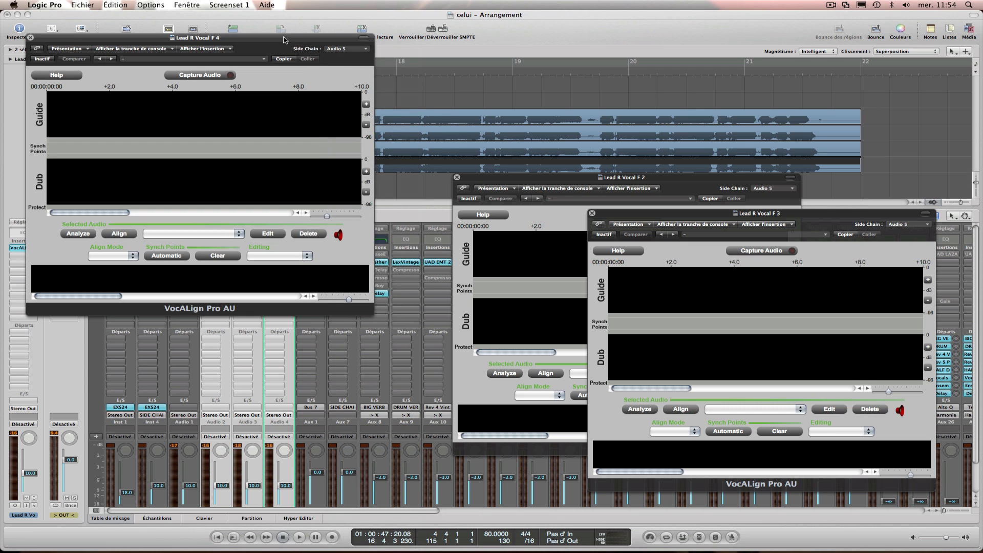
left_click_drag(284, 39, 537, 266)
Arm audio capture in all three VocALign windows and play the vocal passage through to bar 22.
left_click(473, 303)
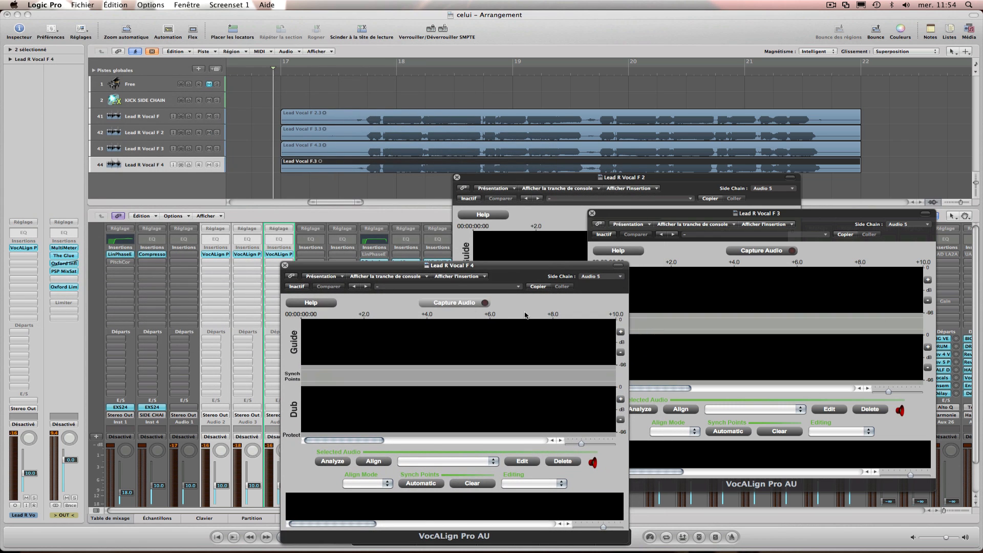
left_click(761, 252)
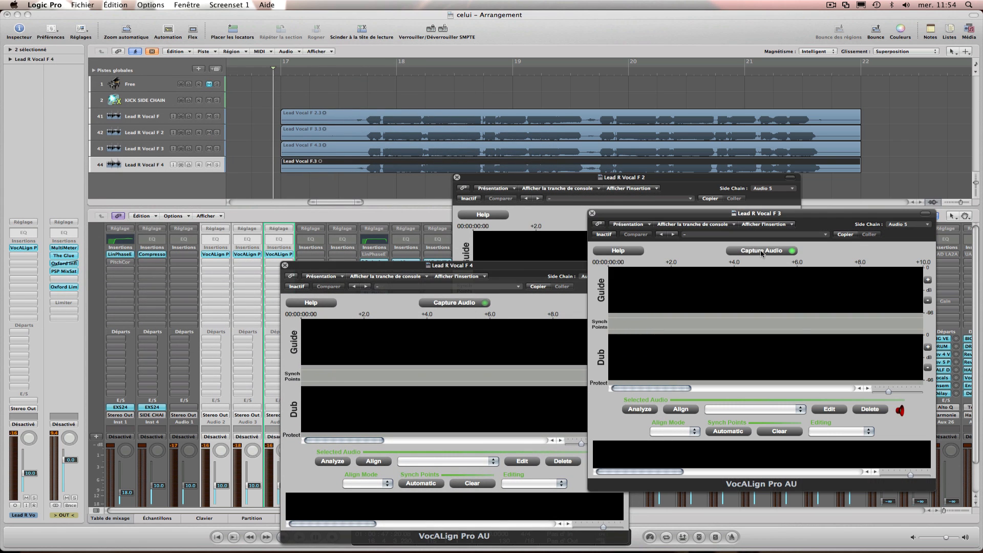
left_click(560, 222)
left_click(626, 211)
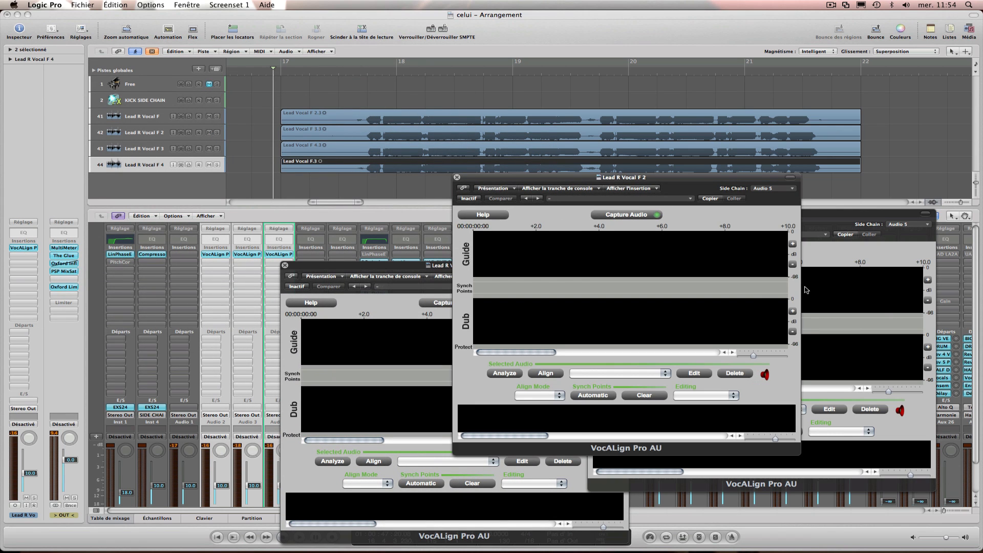
left_click(317, 96)
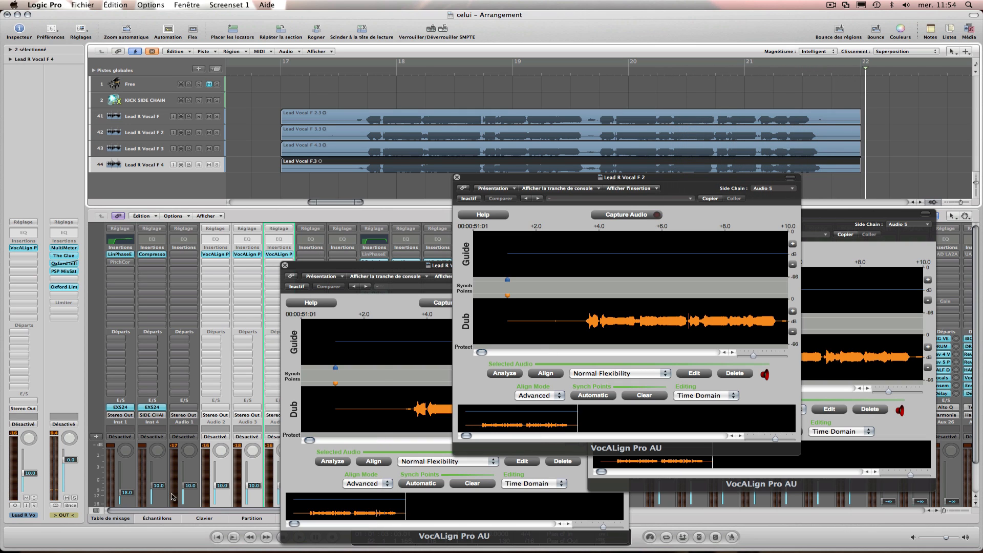
left_click(111, 519)
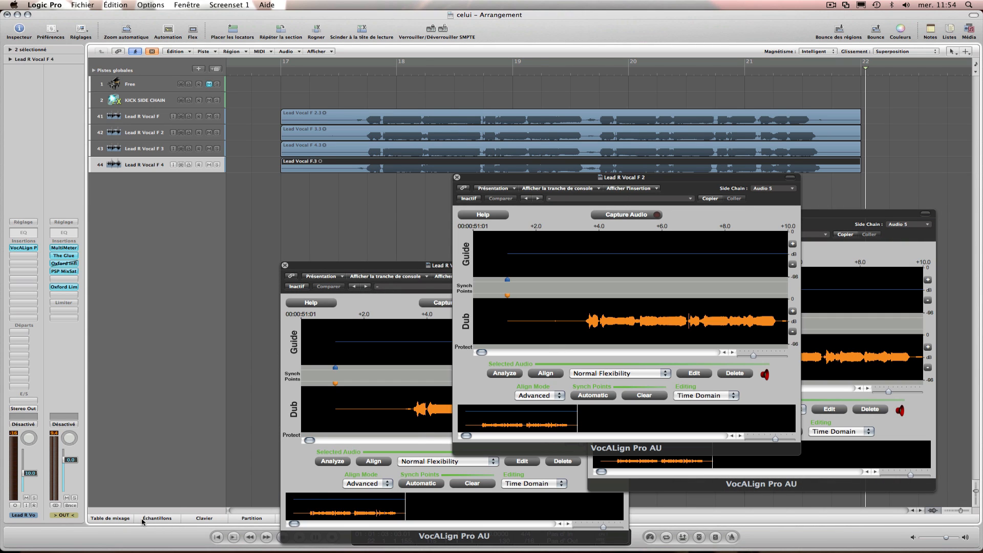
left_click(123, 520)
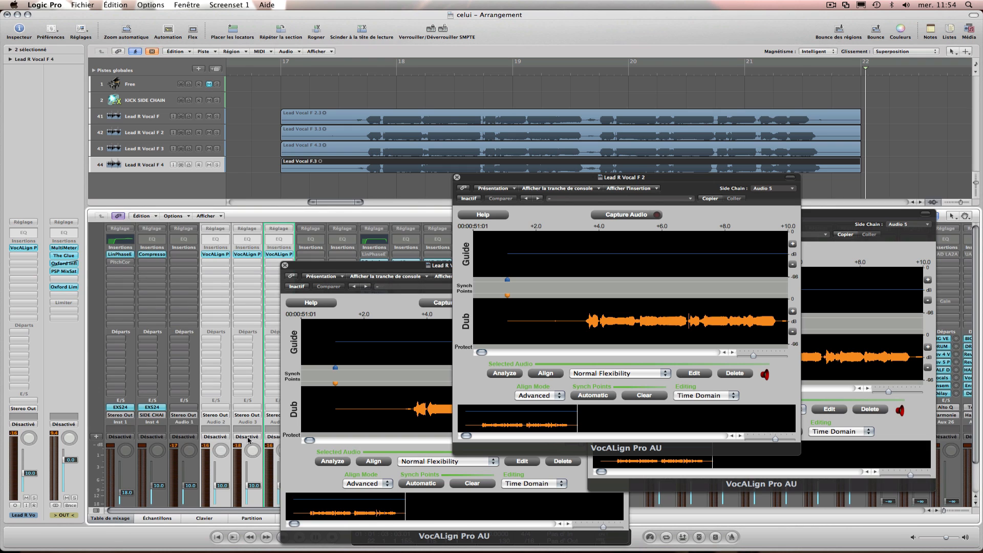
left_click(252, 166)
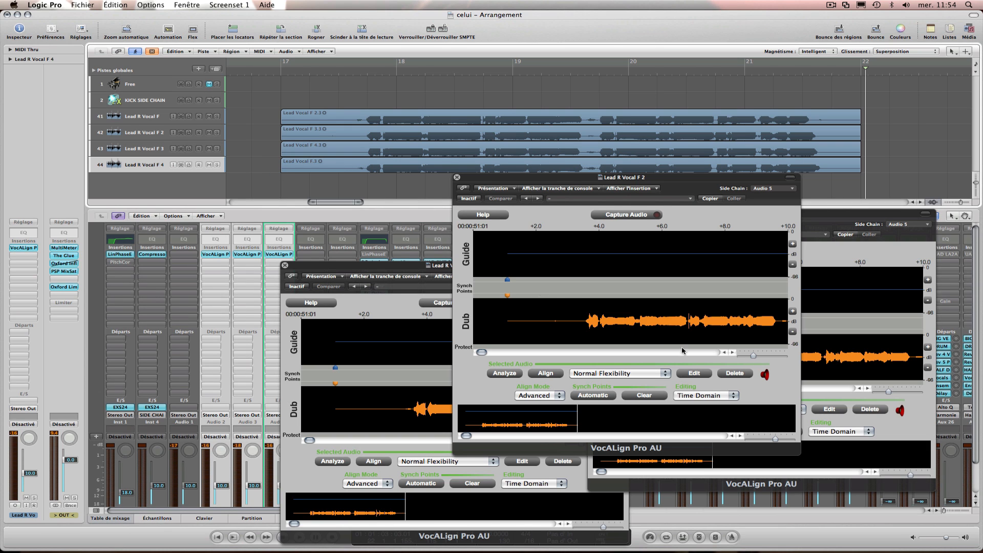
Delete the captured audio from the Lead R Vocal F 2, 3 and 4 VocALign windows.
left_click(646, 395)
left_click(416, 476)
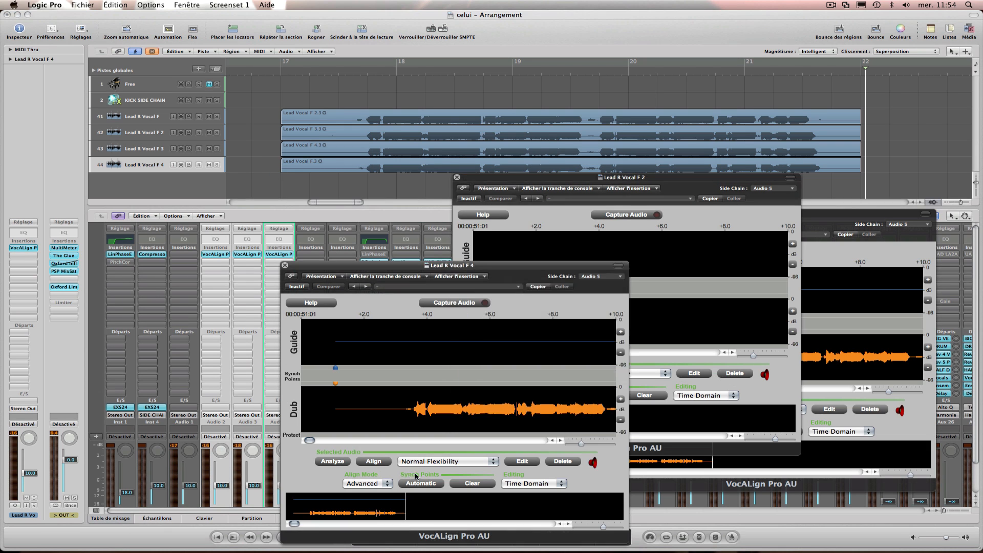
left_click(550, 464)
left_click(885, 429)
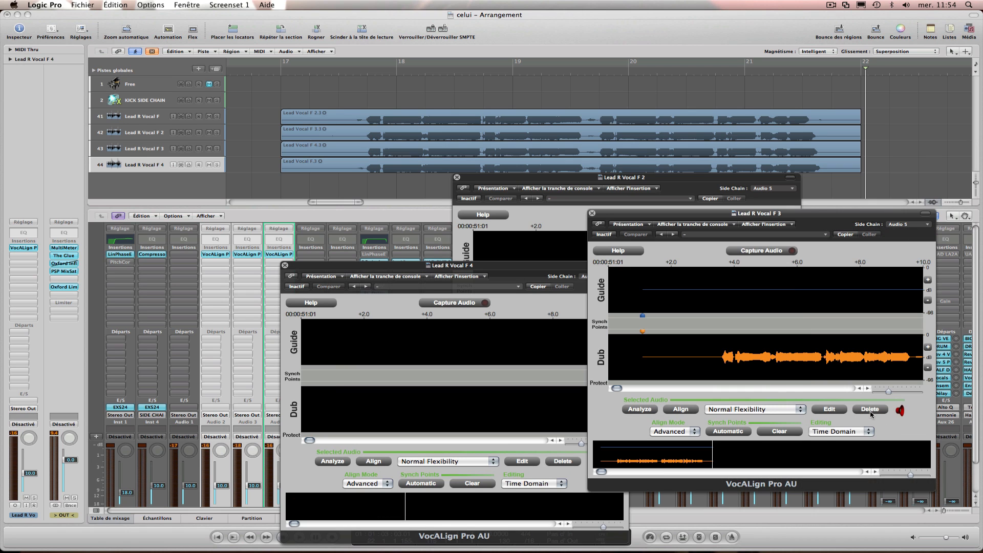
left_click(768, 430)
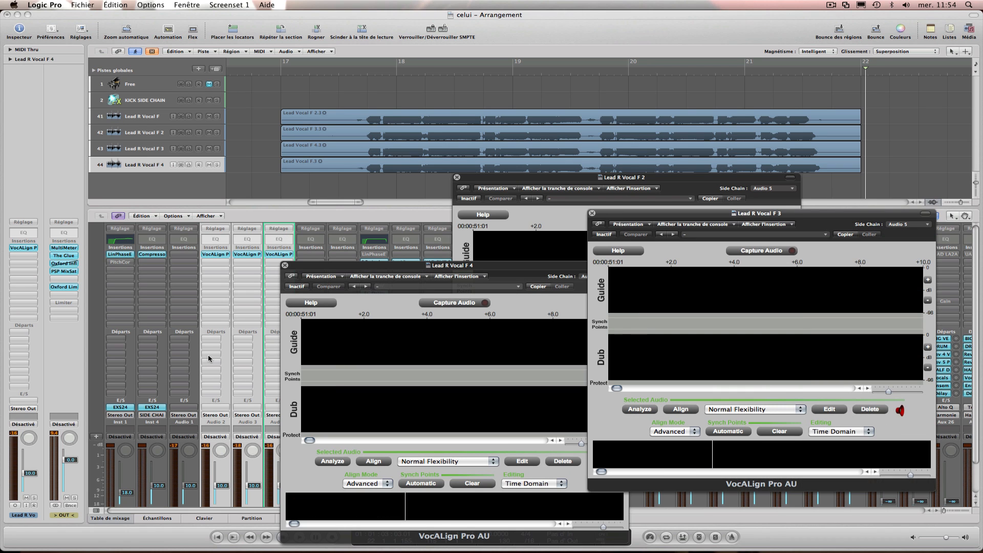
Return the playhead to just before bar 17 and rename the Lead R Vocal F track as Lead R Vocal.
scroll(208, 358, "down", 2)
left_click(188, 497)
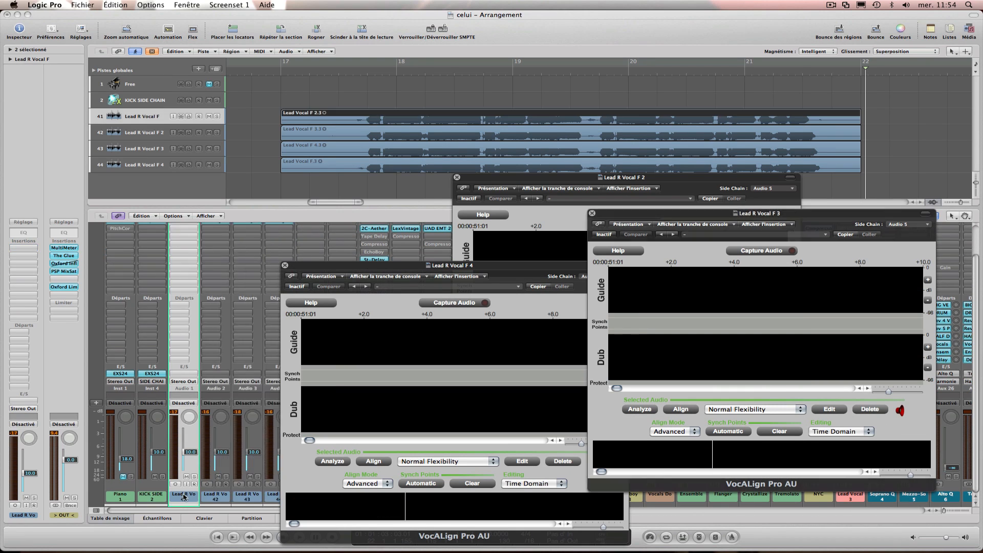
left_click(261, 103)
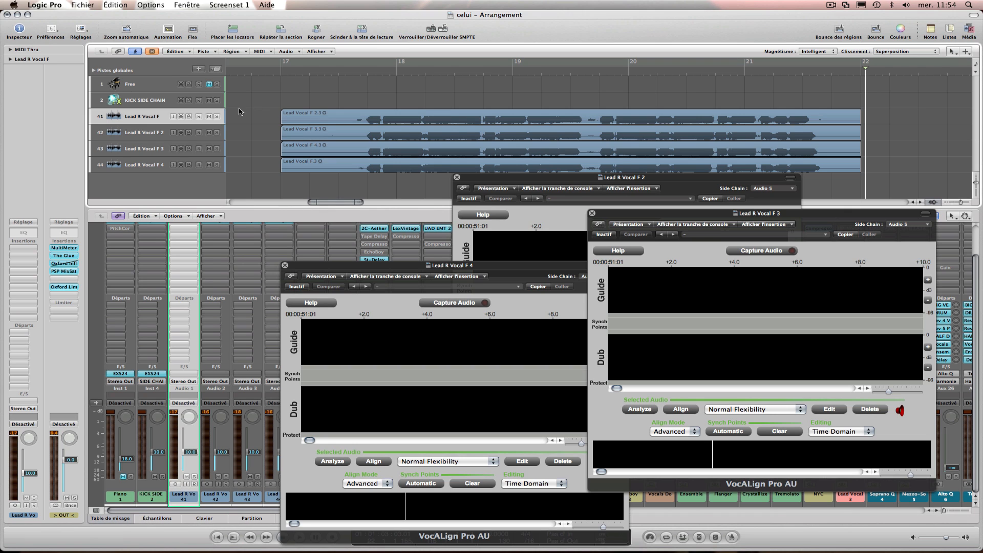
left_click(148, 100)
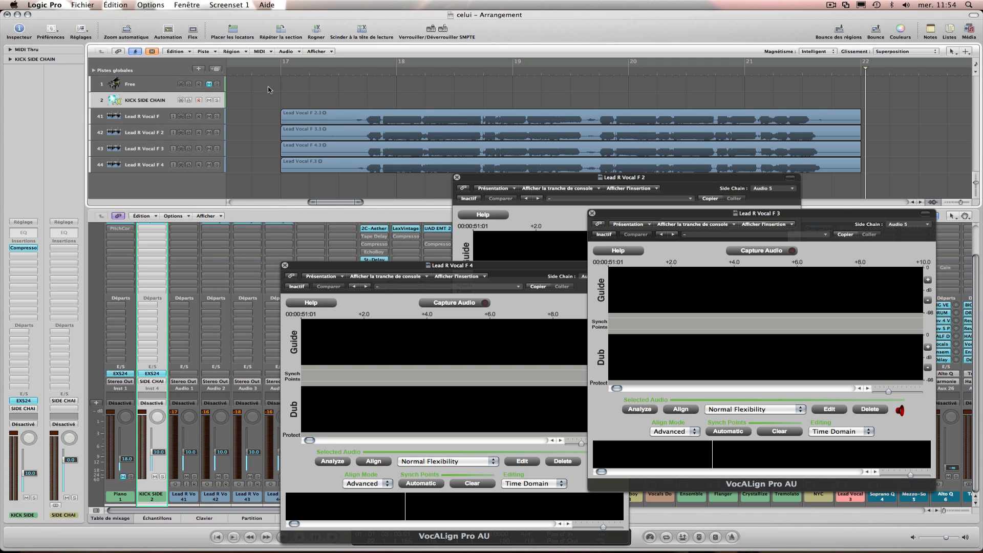
double_click(150, 116)
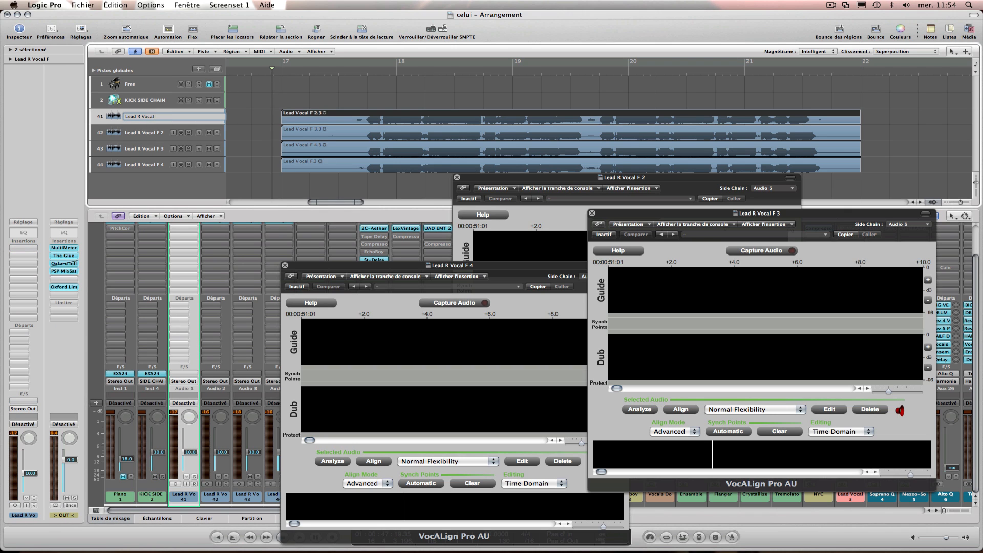
key("Return")
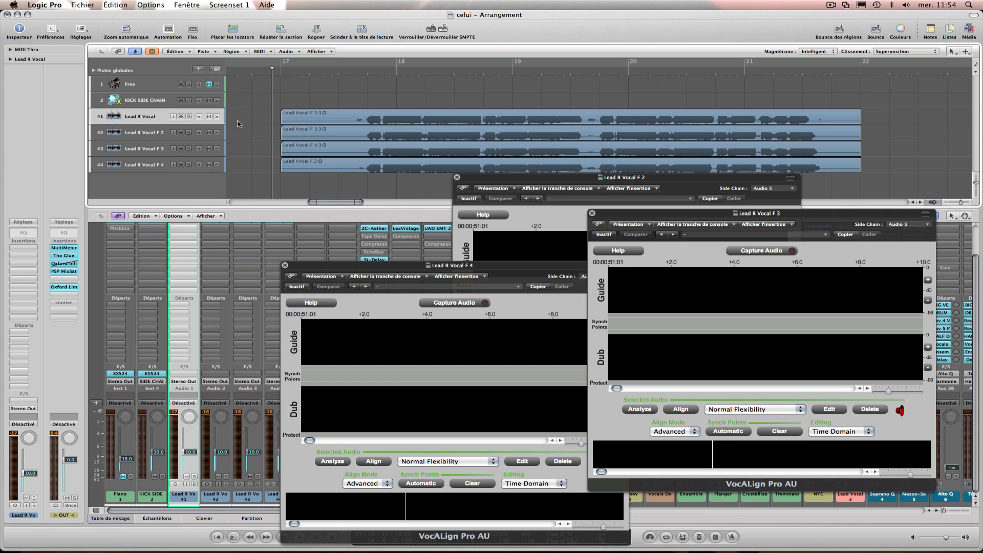
double_click(162, 117)
left_click(248, 124)
Set the VocALign side chain on Lead R Vocal F 4 and Lead R Vocal F 3 to Audio 1 – Lead R Vocal.
left_click(524, 276)
left_click(588, 276)
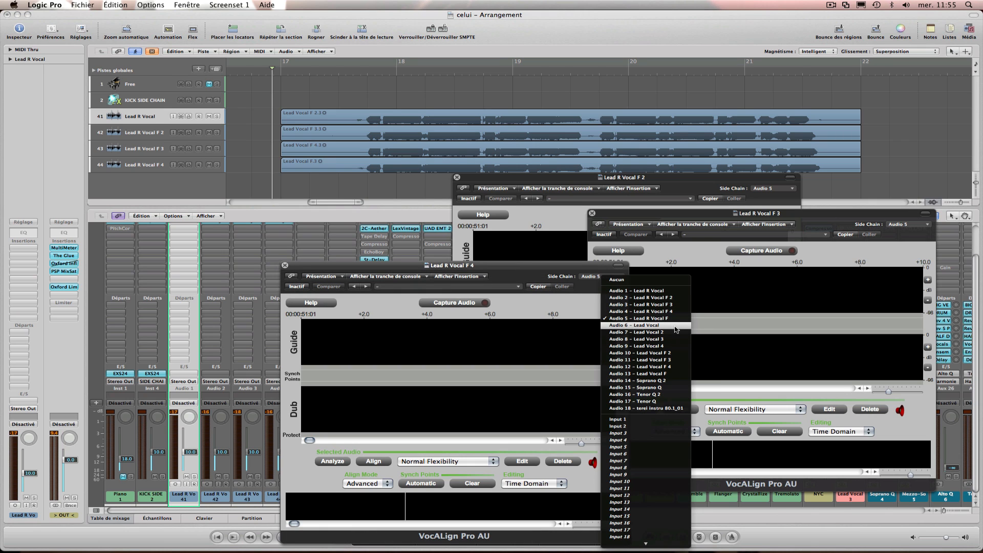
left_click(662, 292)
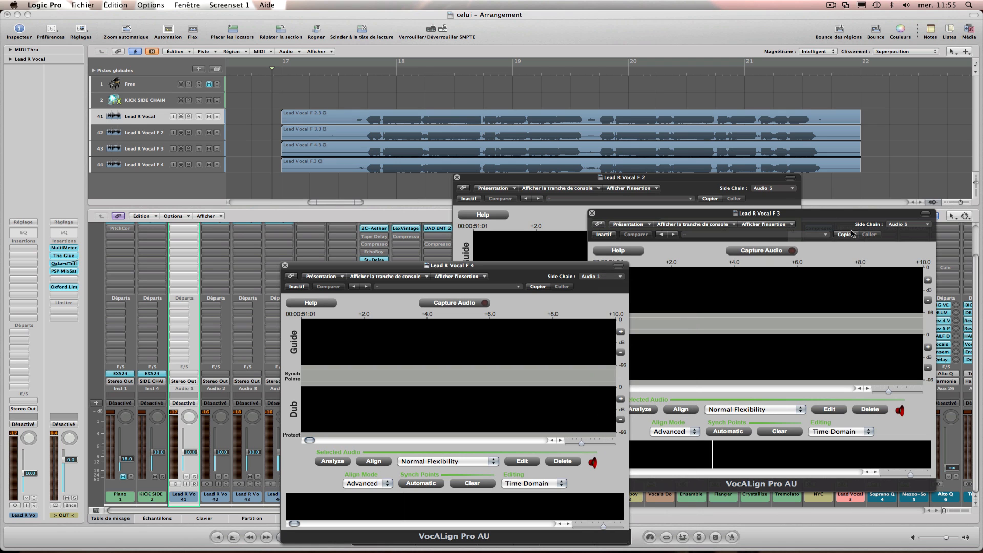
left_click(908, 229)
left_click(888, 245)
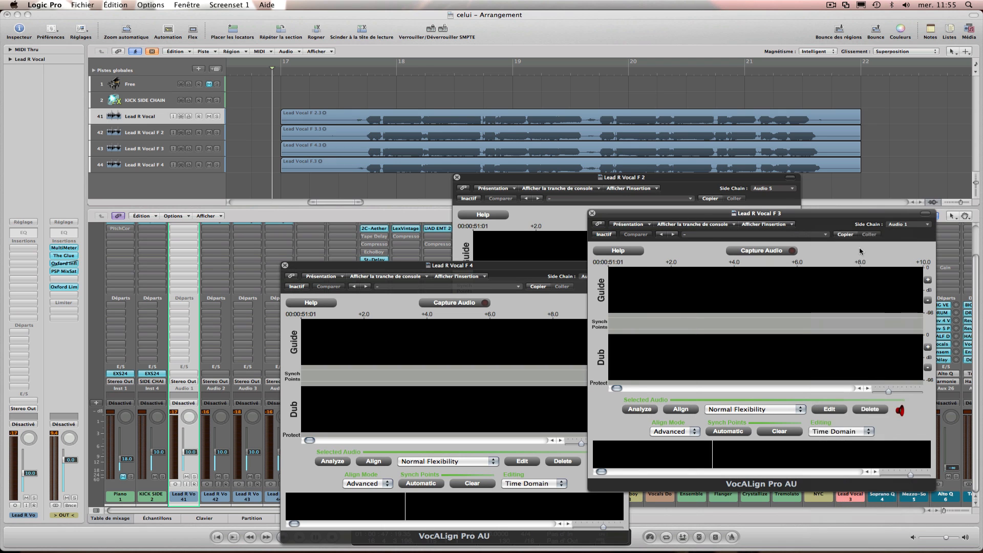
Set the VocALign side chain on Lead R Vocal F 2 to Audio 1 – Lead R Vocal.
left_click(581, 229)
left_click(773, 188)
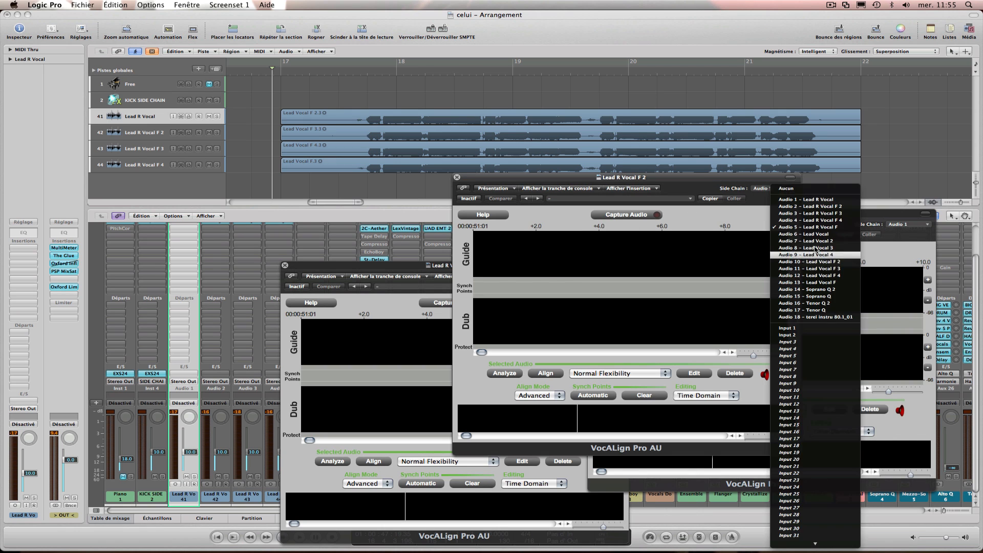
left_click(838, 200)
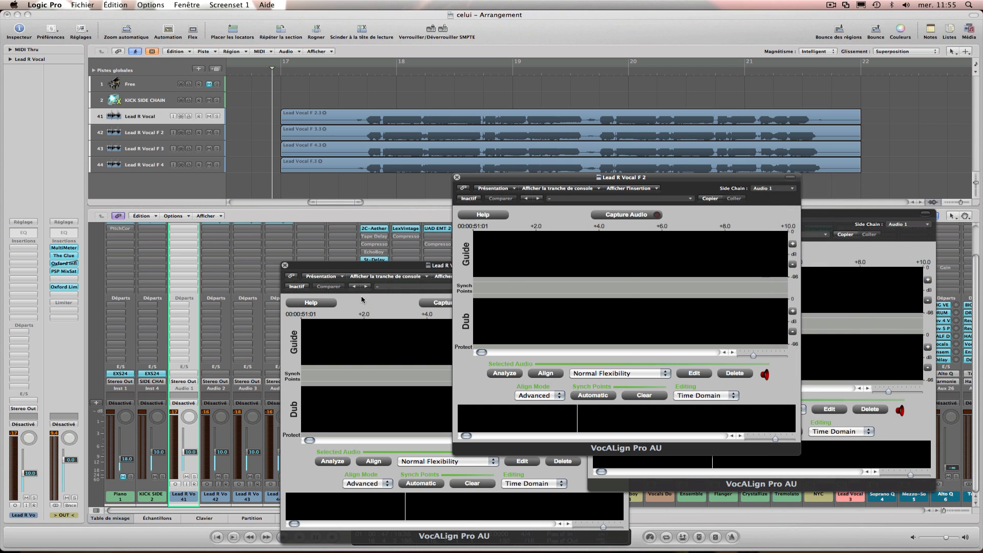
Capture the vocal passage up to bar 22 in all three VocALign windows and hide the mixer.
left_click(450, 302)
left_click(635, 214)
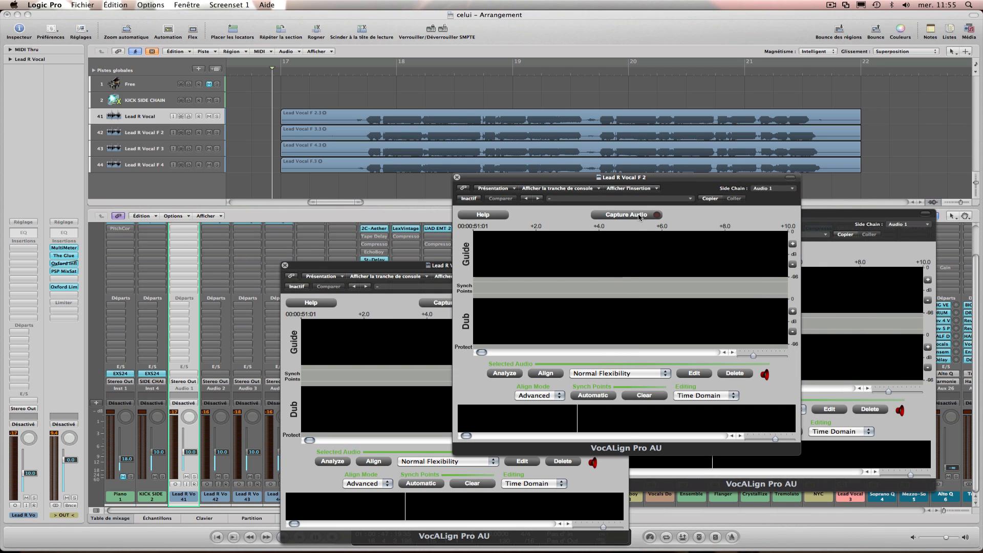
left_click(846, 238)
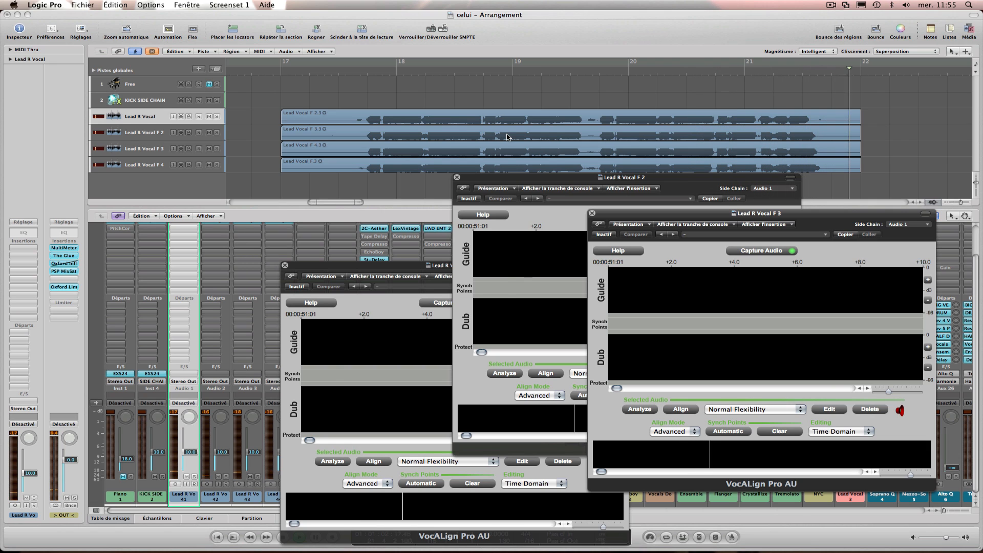
left_click(131, 519)
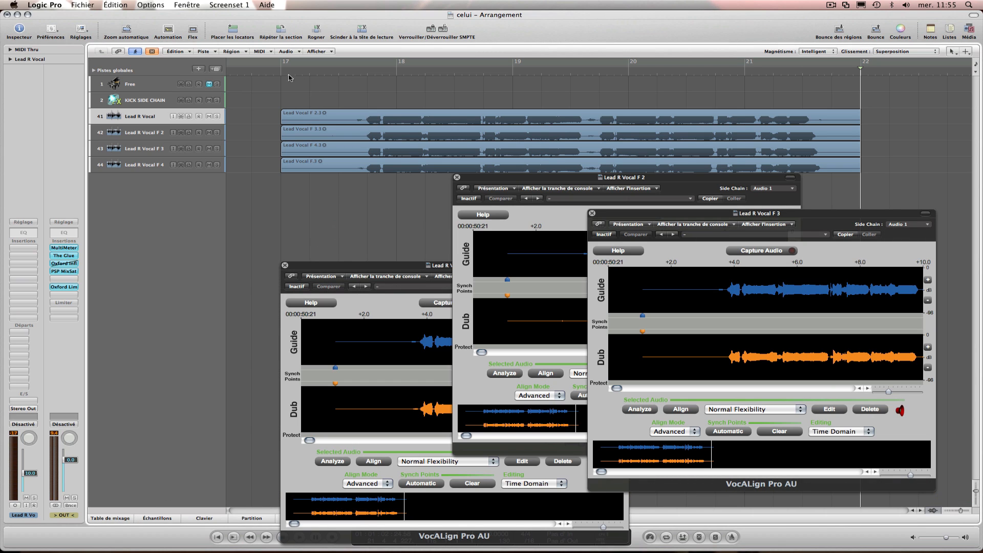
Return the playhead to just before bar 17 and align the captured audio in the Lead R Vocal F 4, 3 and 2 VocALign windows.
left_click(272, 71)
left_click(399, 316)
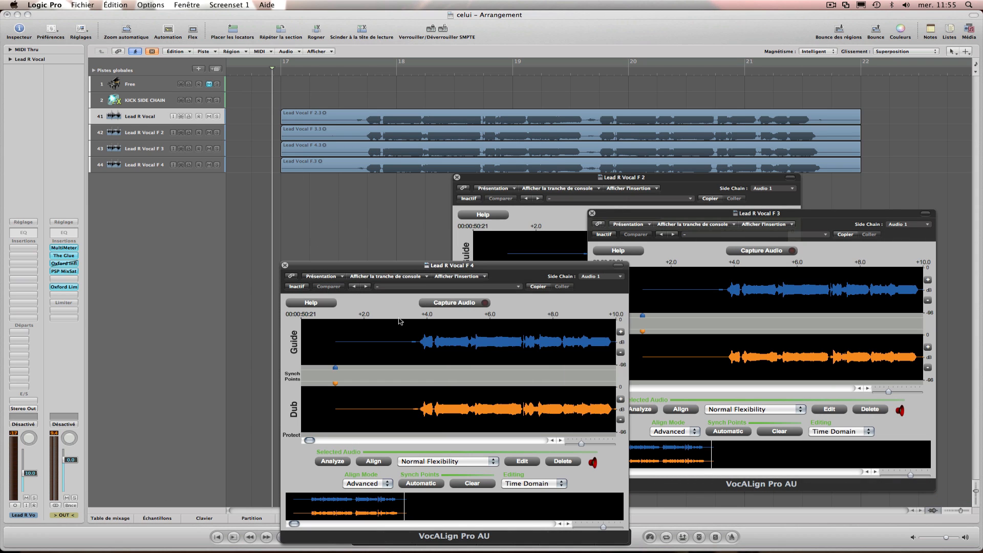
left_click(373, 461)
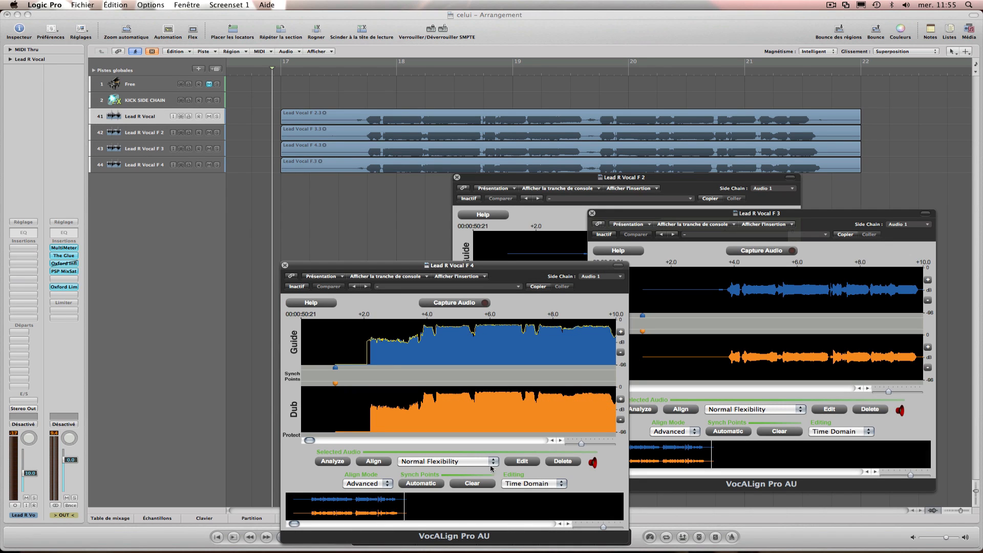
left_click(516, 463)
left_click(644, 425)
left_click(673, 412)
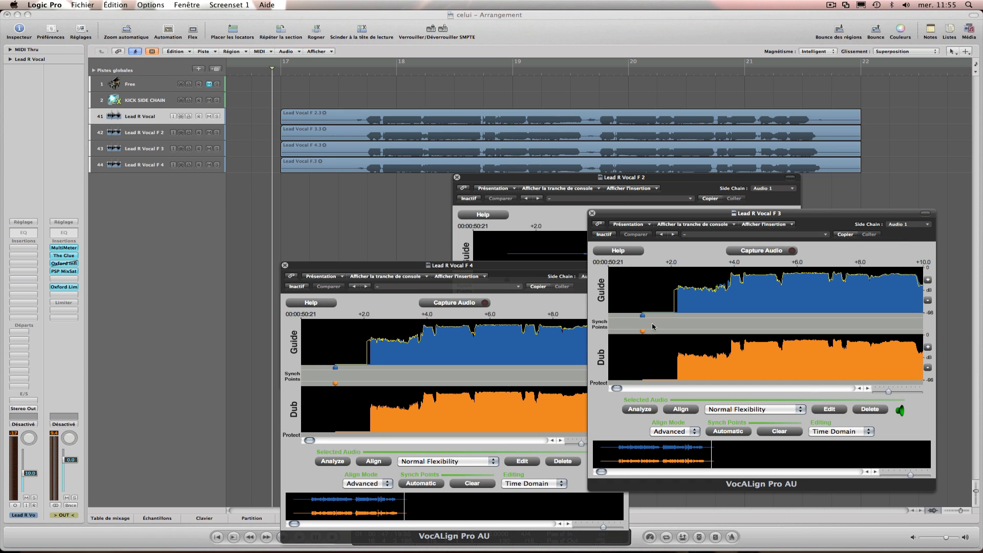
left_click(557, 230)
left_click(559, 374)
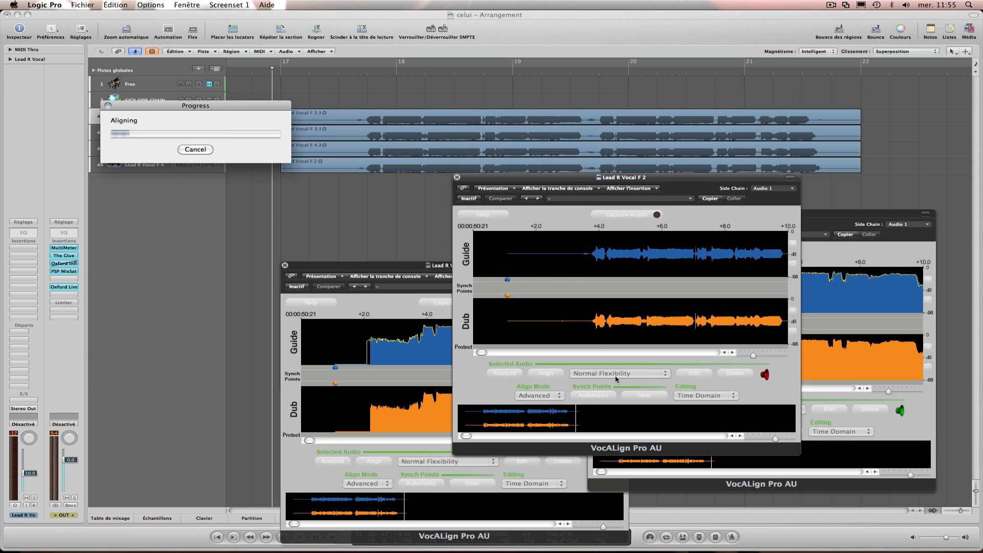
Play the aligned passage through past bar 22 and close all three VocALign windows.
double_click(276, 71)
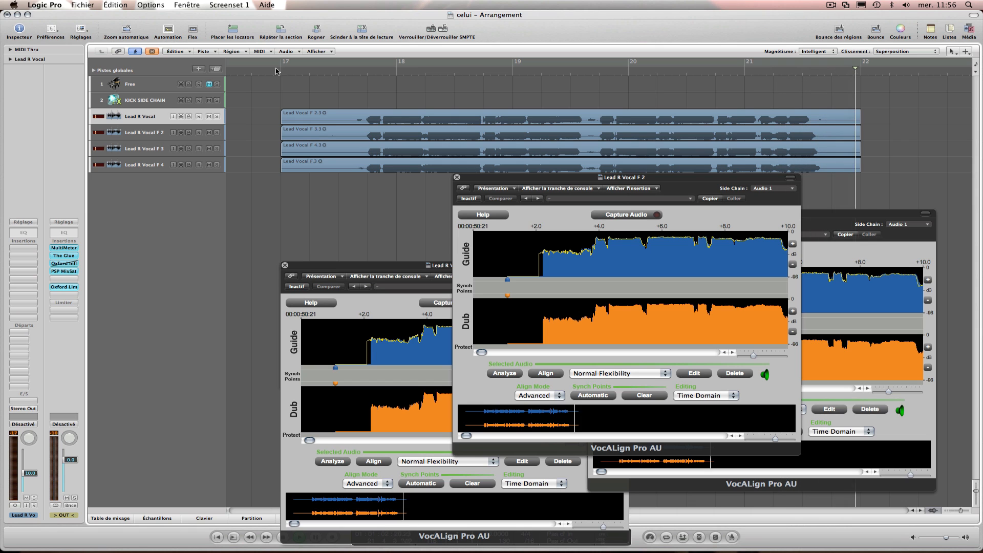
left_click(457, 177)
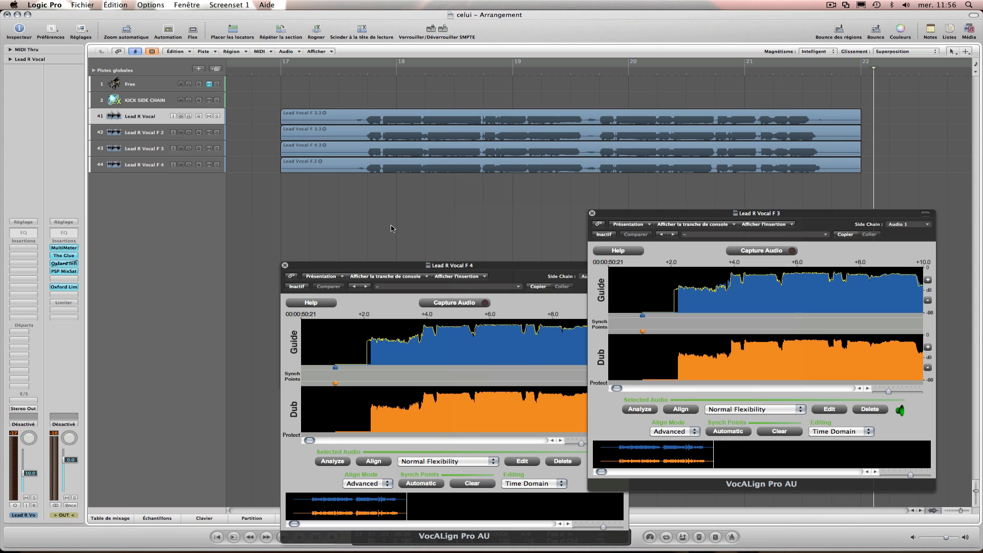
left_click(286, 266)
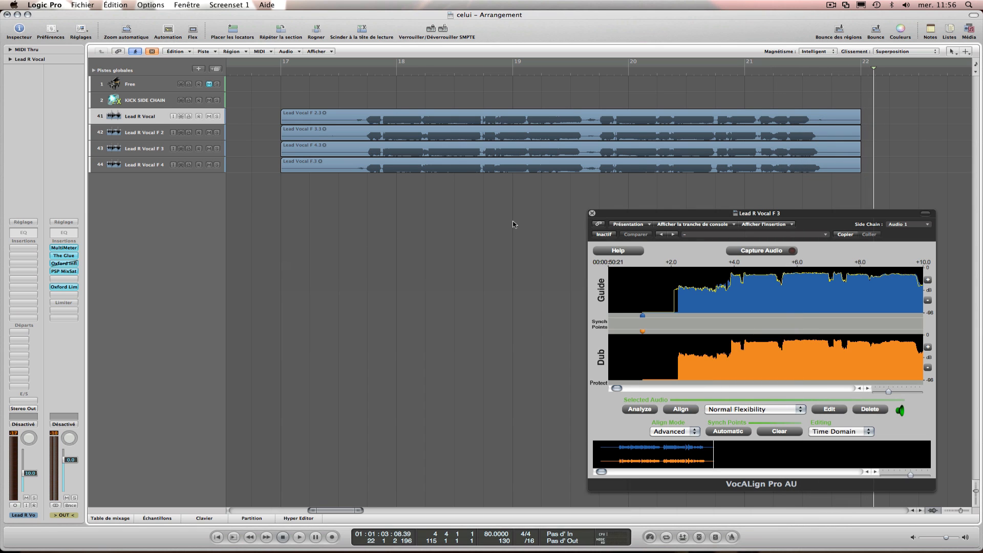
left_click(592, 213)
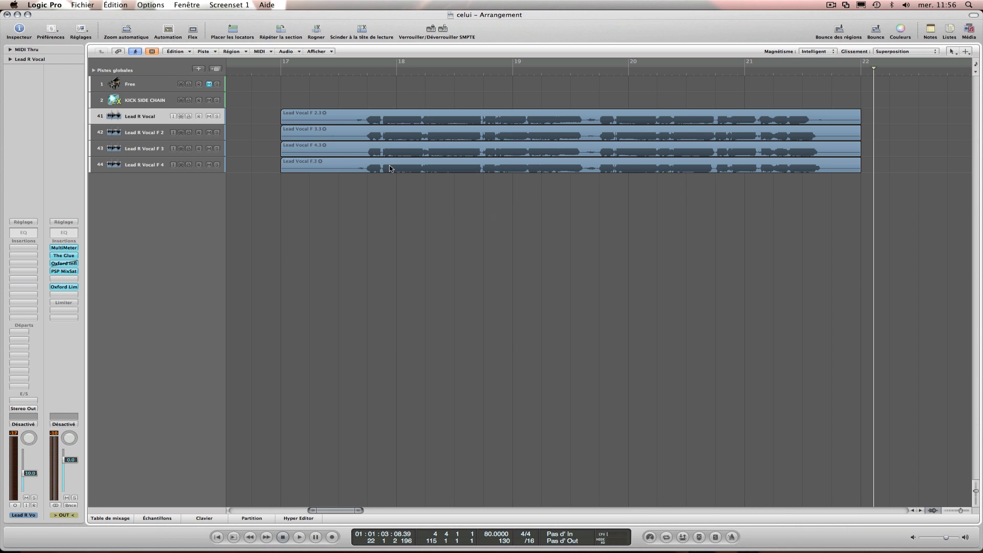
Bounce the Lead Vocal F 2.3 region in place to a new track, naming it Lead Vocal F.
right_click(309, 112)
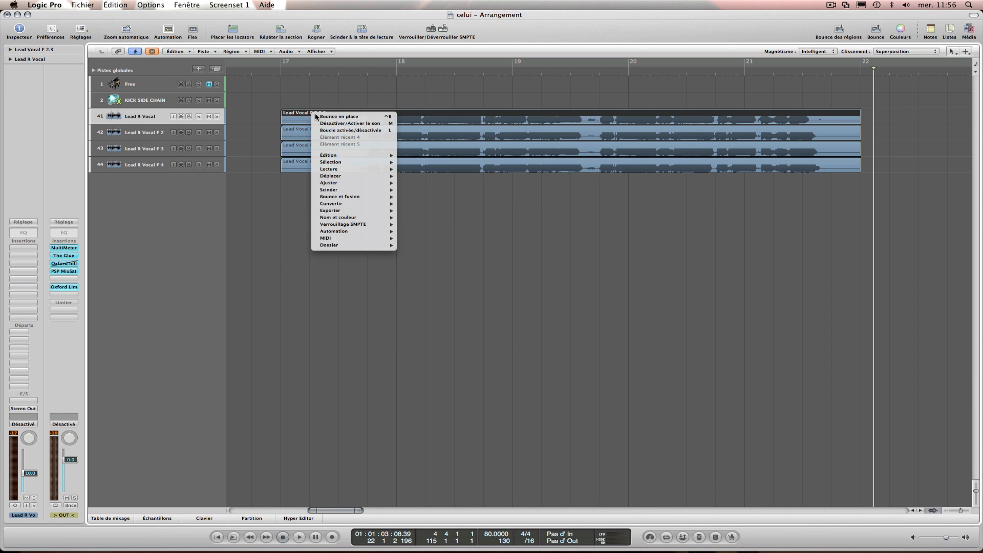
left_click(352, 117)
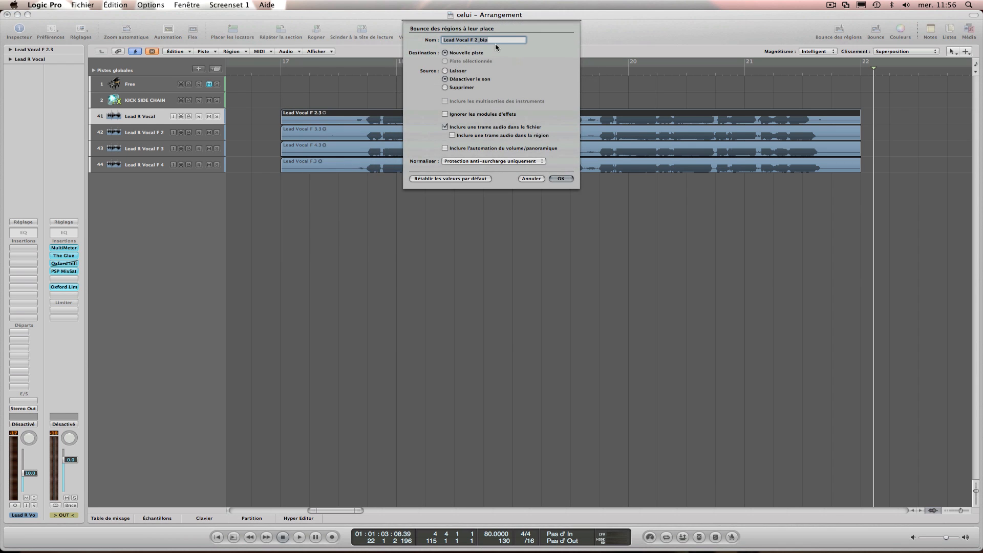
left_click(484, 40)
key("BackSpace")
key("BackSpace")
key("BackSpace")
key("Return")
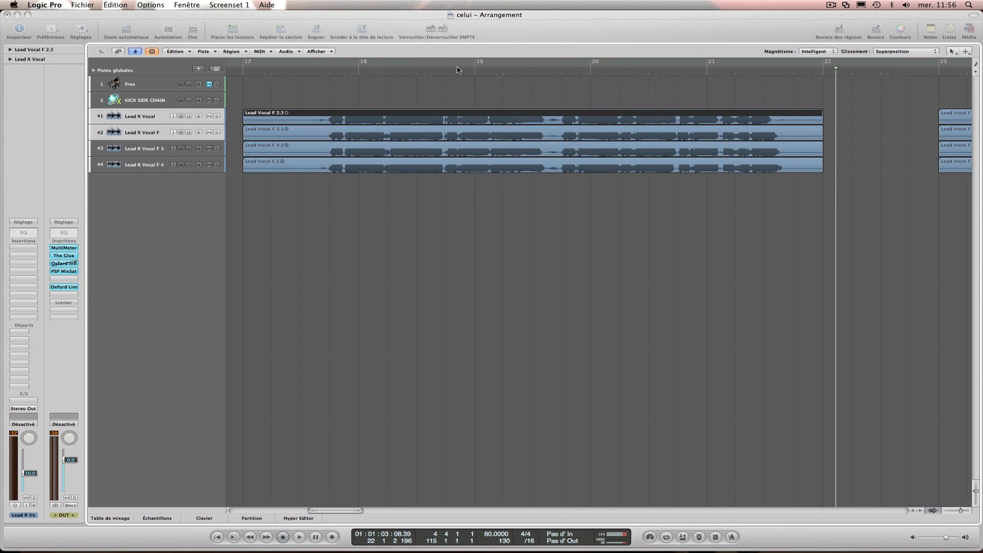
Bounce the Lead Vocal F 3.3 region in place to a new track, naming it Lead Vocal F 2.
right_click(328, 151)
left_click(384, 160)
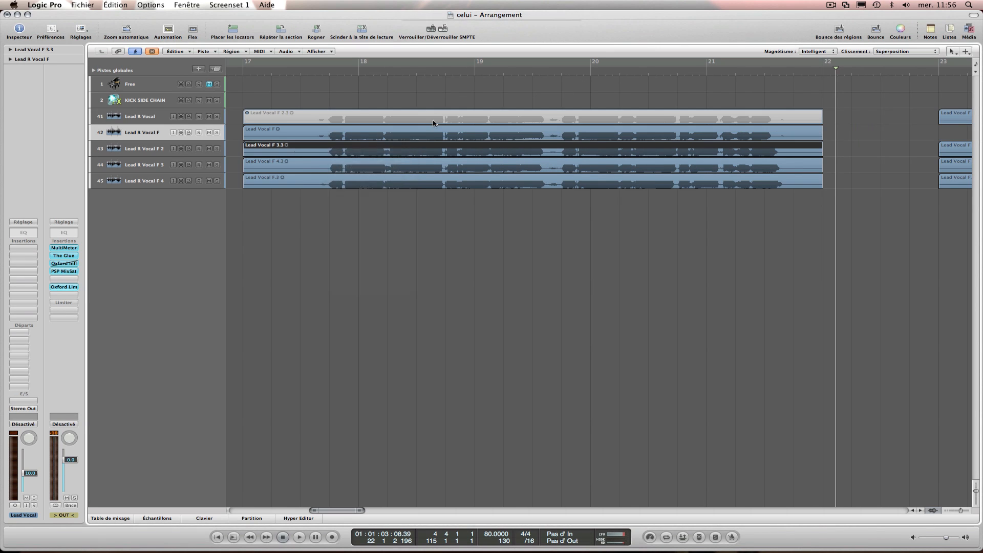
left_click(492, 39)
key("BackSpace")
key("BackSpace")
key("BackSpace")
key("BackSpace")
type("2")
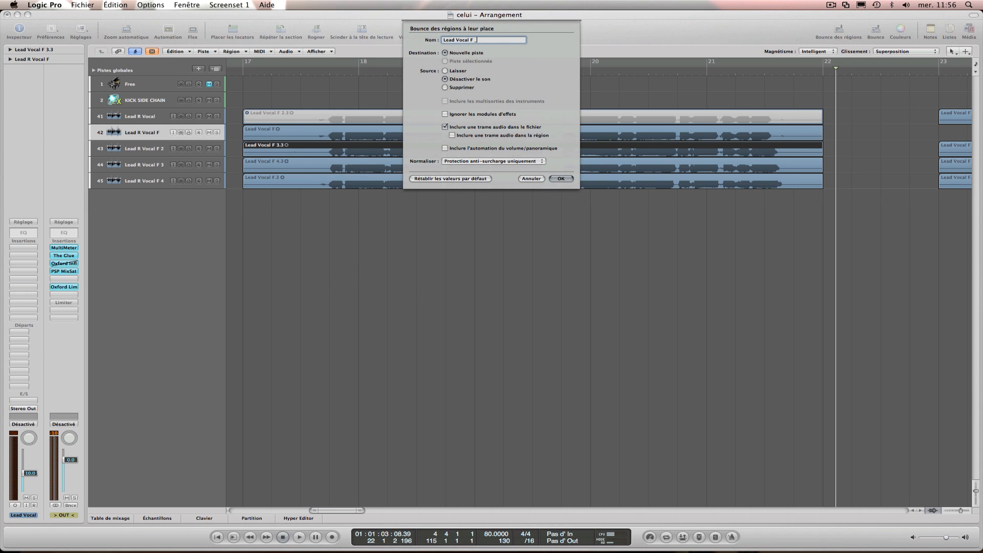
key("Return")
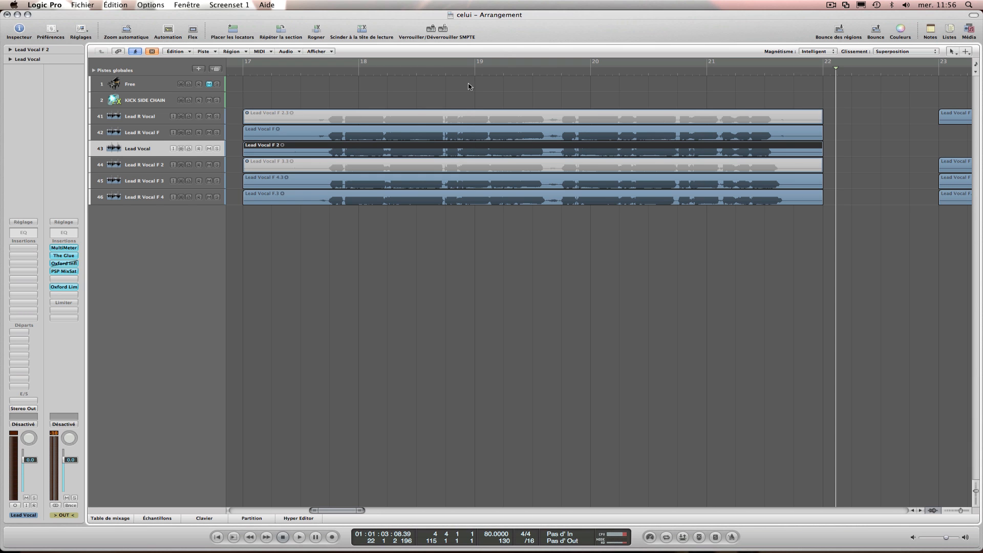
Bounce the Lead Vocal F 4.3 region in place to a new track, naming it Lead Vocal F 3.
right_click(295, 191)
left_click(277, 180)
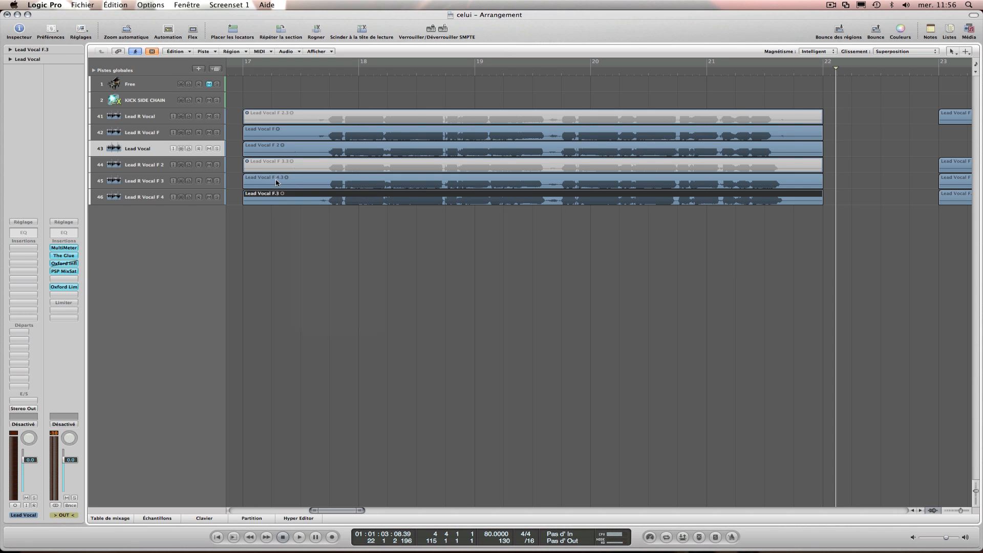
right_click(276, 175)
left_click(311, 165)
left_click(489, 42)
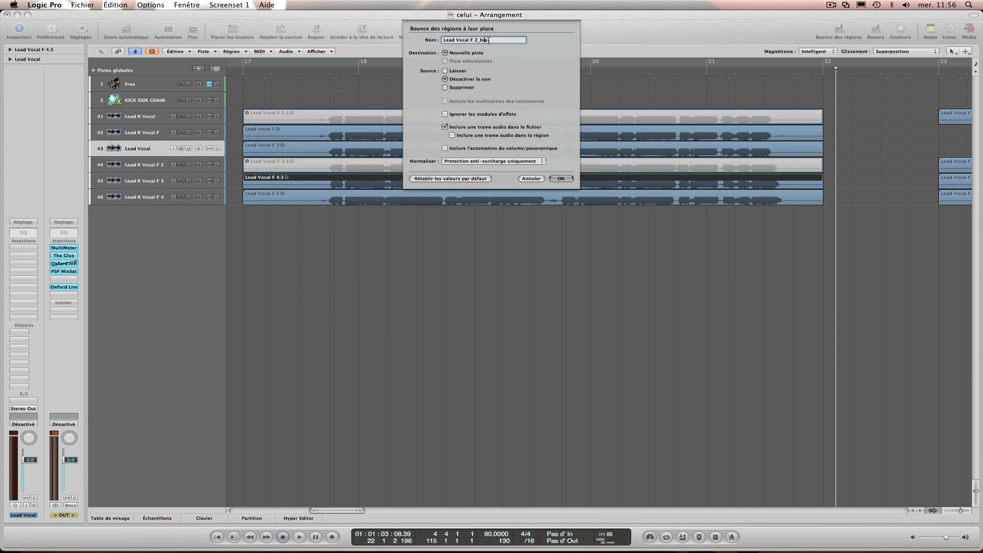
key("BackSpace")
key("BackSpace")
key("BackSpace")
key("BackSpace")
type("3")
key("Return")
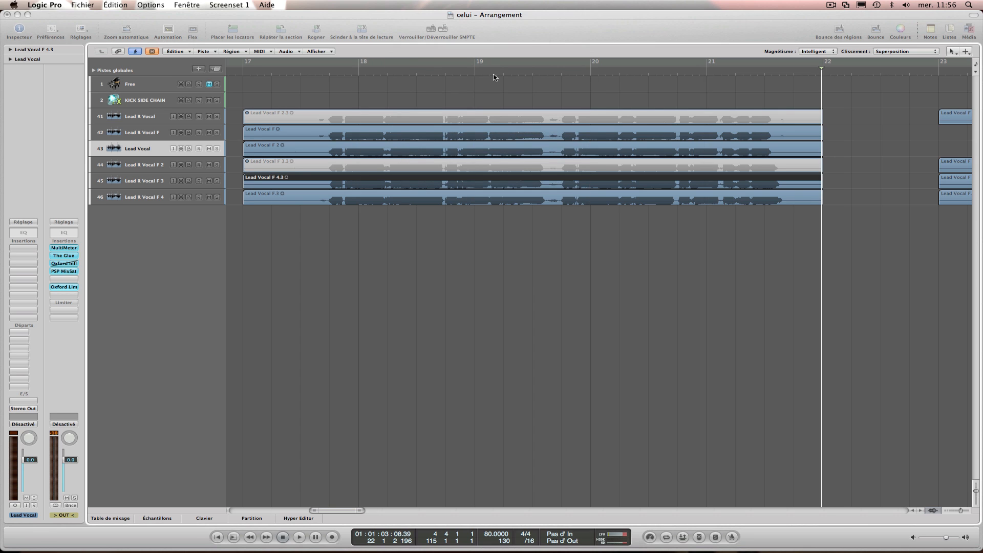
Bounce the Lead Vocal F.3 region in place to a new track, naming it Lead Vocal F 4.
right_click(306, 218)
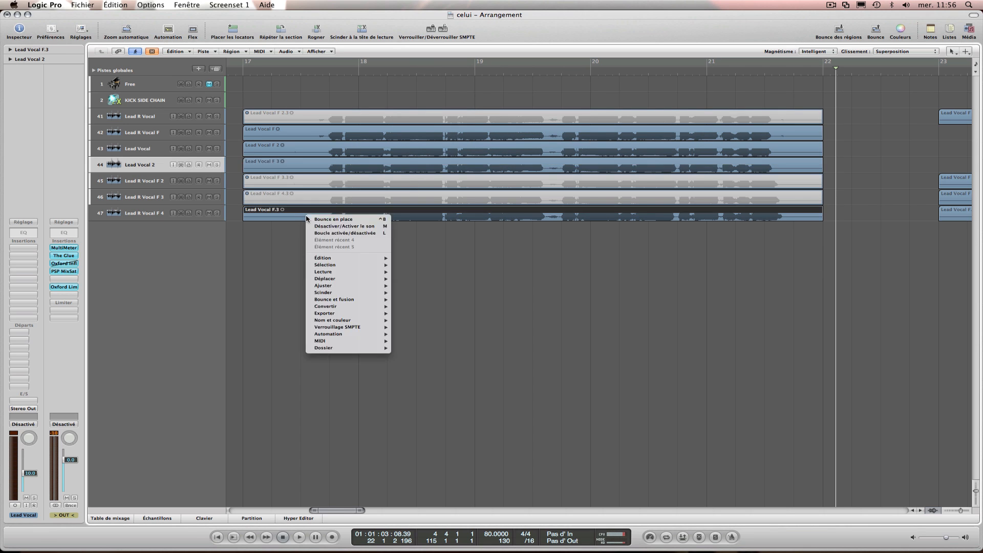
left_click(333, 219)
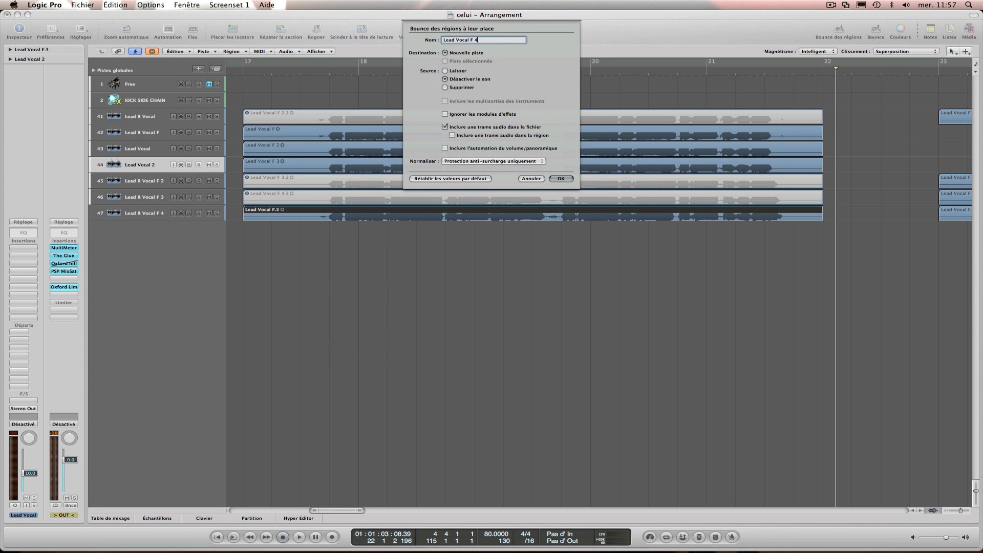
key("BackSpace")
type("4")
key("Return")
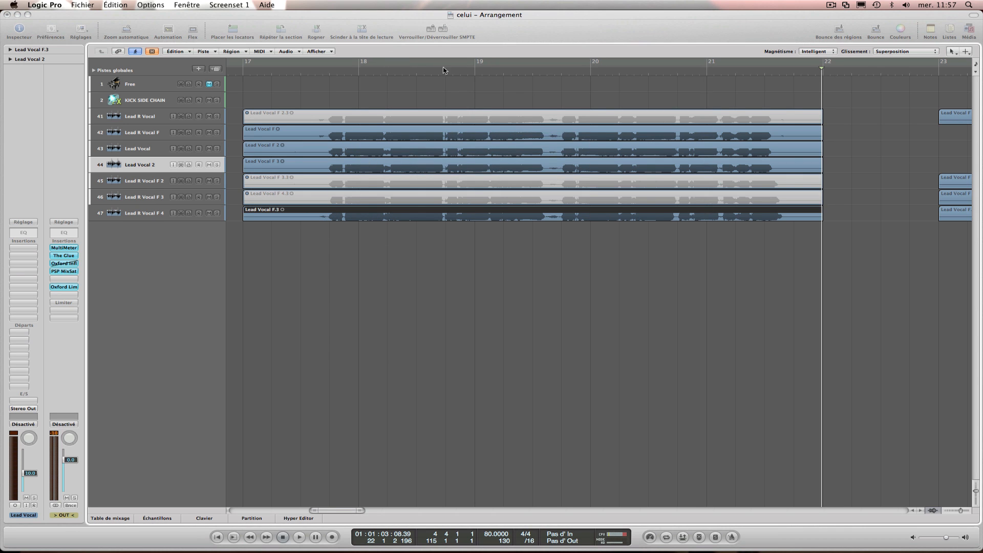
Delete the four muted source regions and move the bounced Lead Vocal F region onto the Lead R Vocal track.
left_click(328, 115)
key("Delete")
left_click_drag(301, 130, 300, 116)
left_click_drag(327, 249, 277, 203)
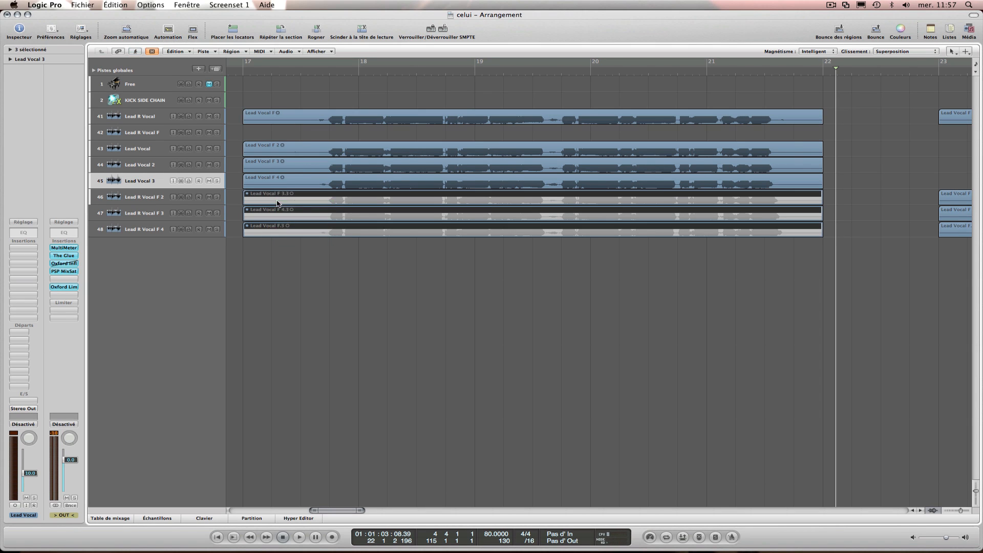
key("Delete")
Move the bounced Lead Vocal F 2, 3 and 4 regions onto the Lead R Vocal F 2, 3 and 4 tracks, starting at bar 17.
left_click_drag(246, 145, 273, 185)
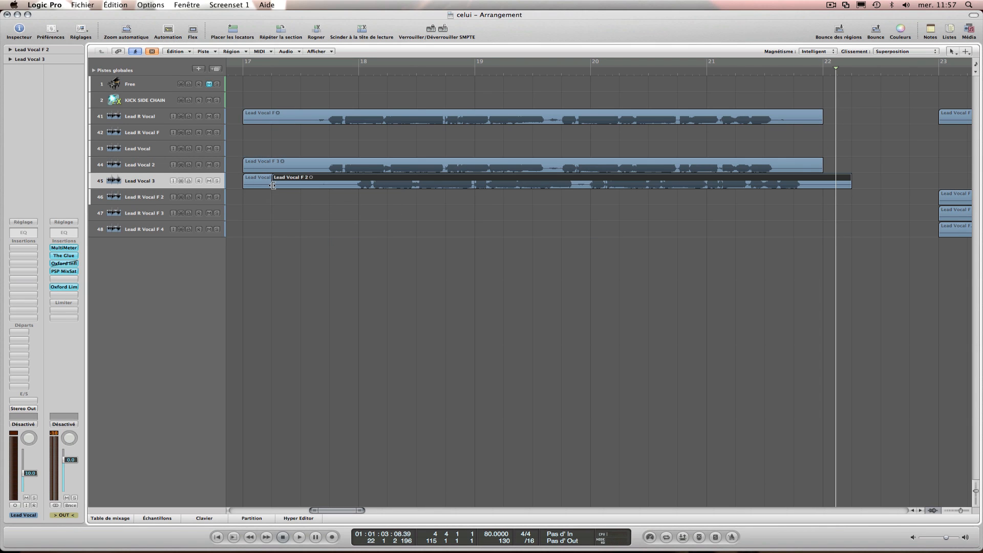
key("super+z")
left_click_drag(237, 137, 262, 222)
Delete the emptied Lead R Vocal F, Lead Vocal, Lead Vocal 2 and Lead Vocal 3 tracks.
left_click(148, 148)
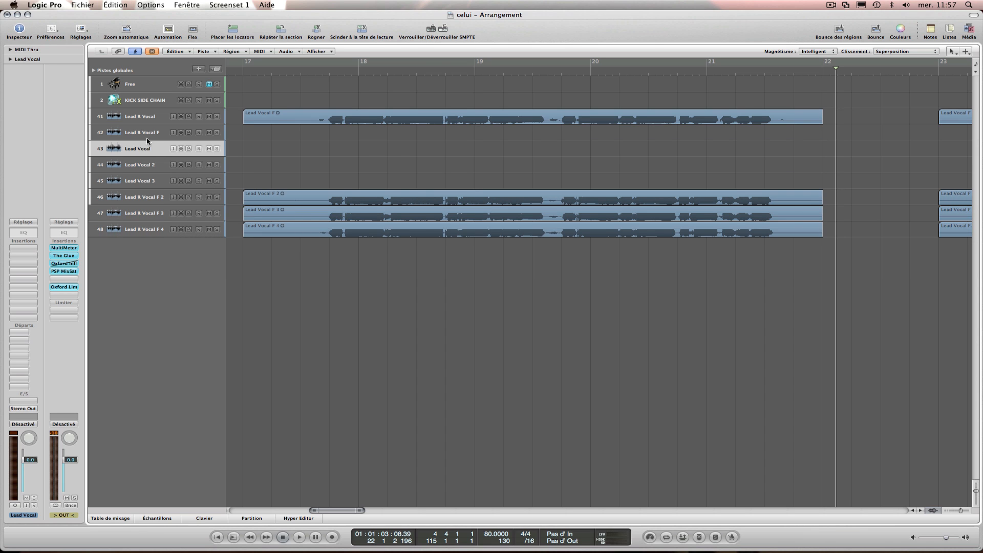
left_click(166, 137)
key("super+Delete")
key("super+Delete")
key("super+Delete")
key("super+Delete")
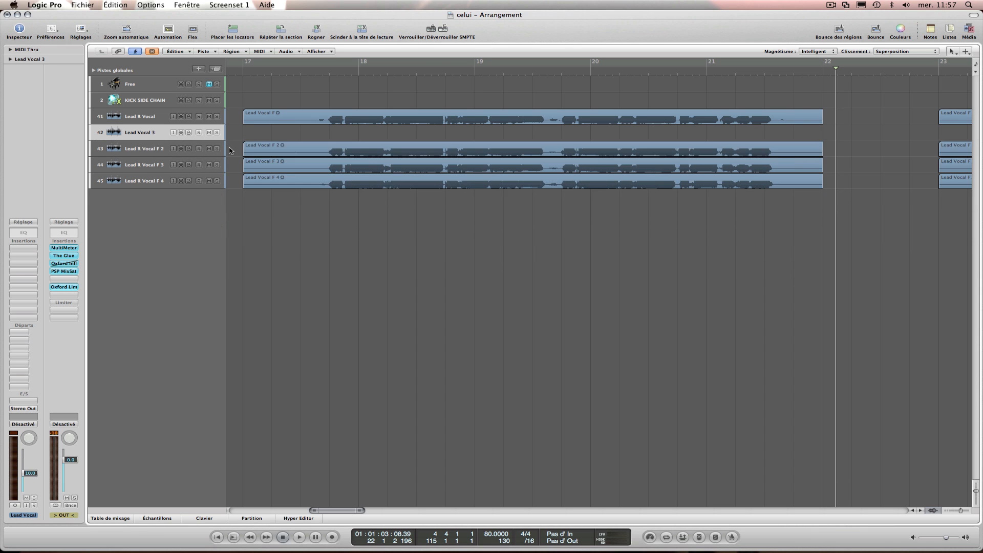
Show the mixer and remove the VocALign insert from the three Lead R Vocal F channel strips.
left_click(112, 519)
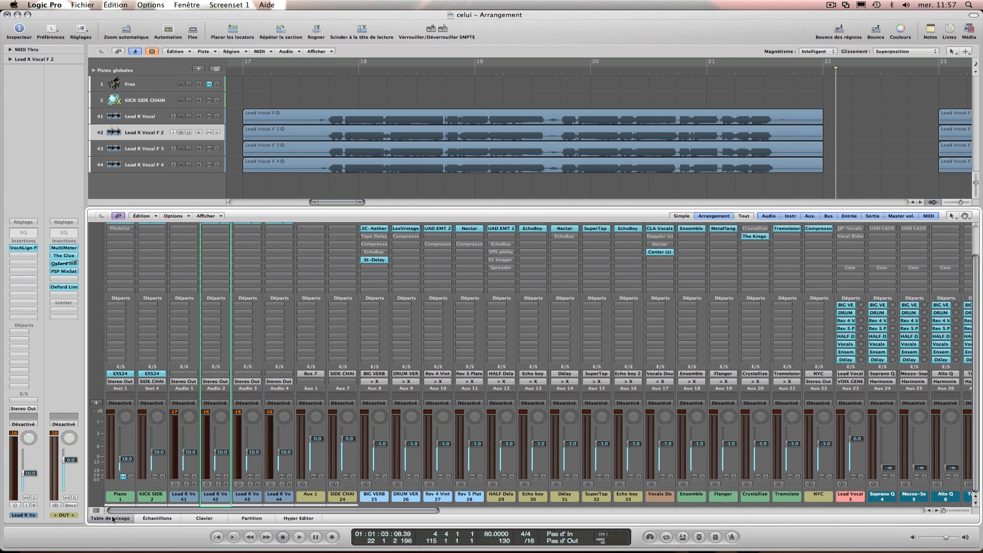
left_click(277, 496)
scroll(182, 457, "up", 2)
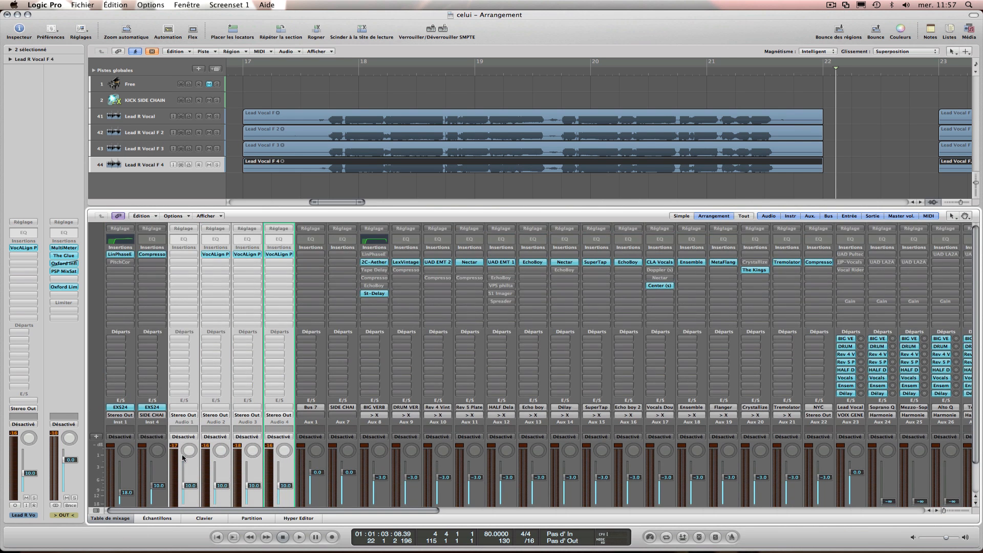
left_click(217, 256)
left_click(227, 266)
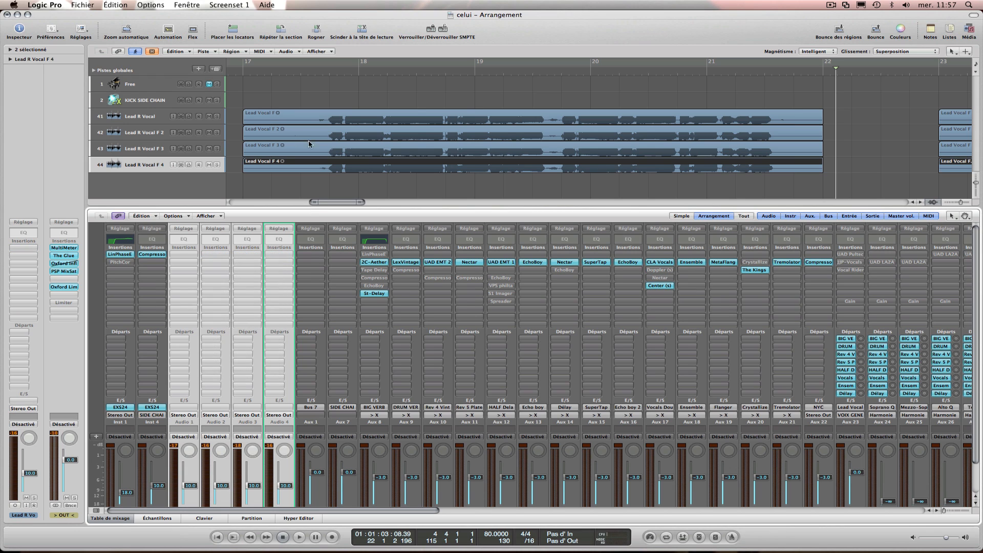
Place the playhead in bar 17 just before the vocals begin and hide the mixer.
left_click(321, 77)
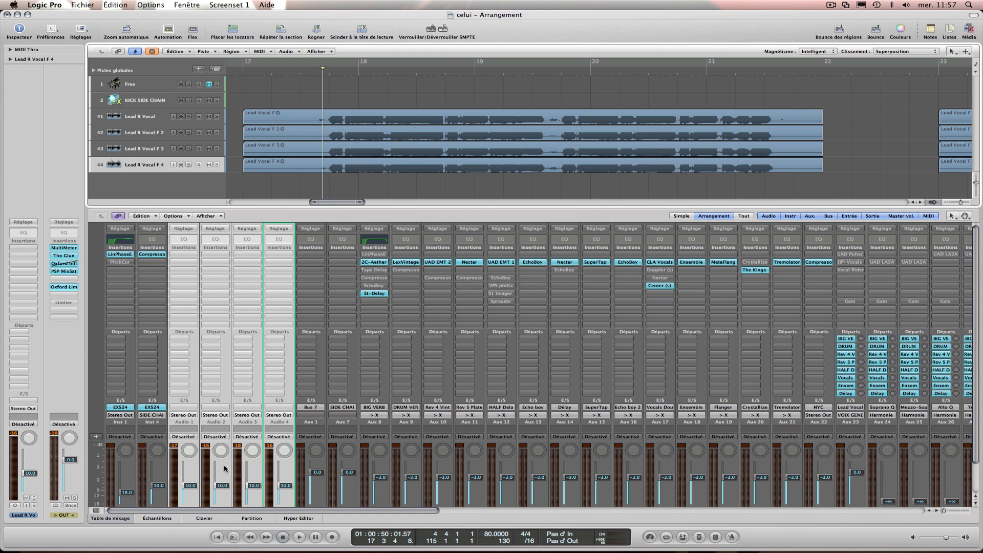
left_click(117, 519)
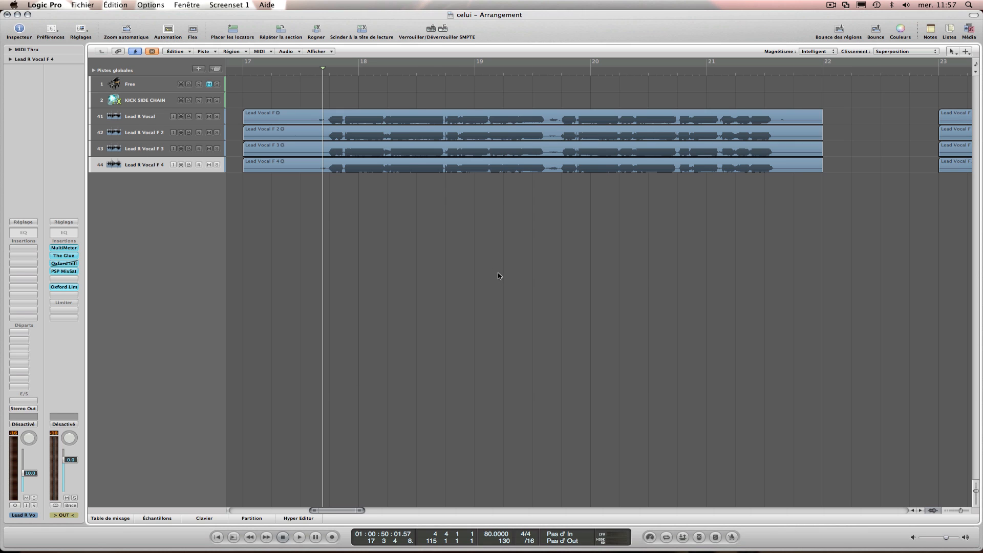
left_click(831, 5)
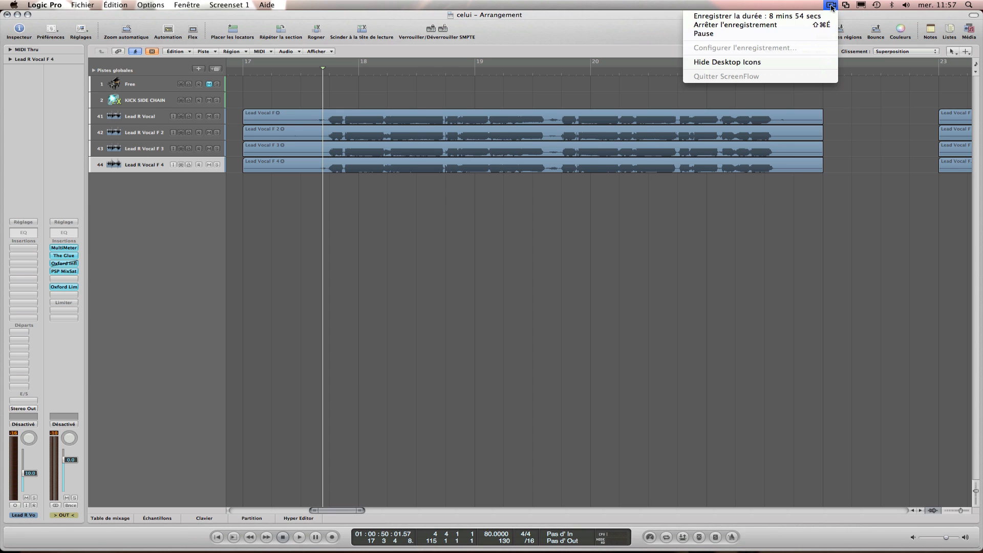